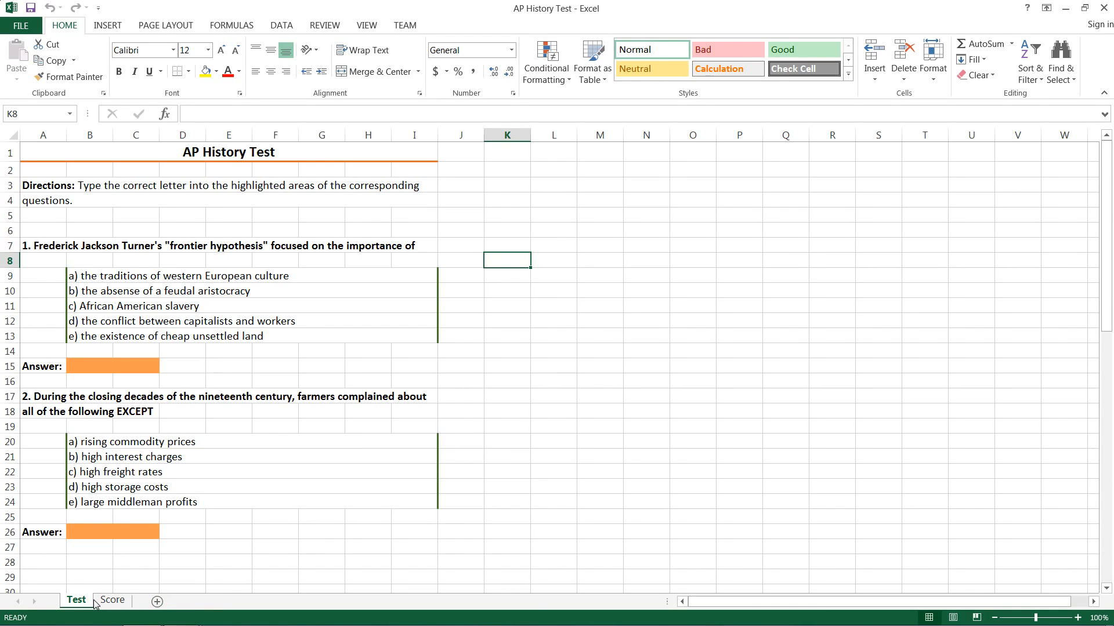
# - Enter E as question 1's answer in Test cell B15
pyautogui.doubleClick(112, 600)
pyautogui.moveTo(110, 600)
pyautogui.mouseDown()
pyautogui.moveTo(100, 600)
pyautogui.moveTo(120, 601)
pyautogui.moveTo(111, 600)
pyautogui.mouseUp()
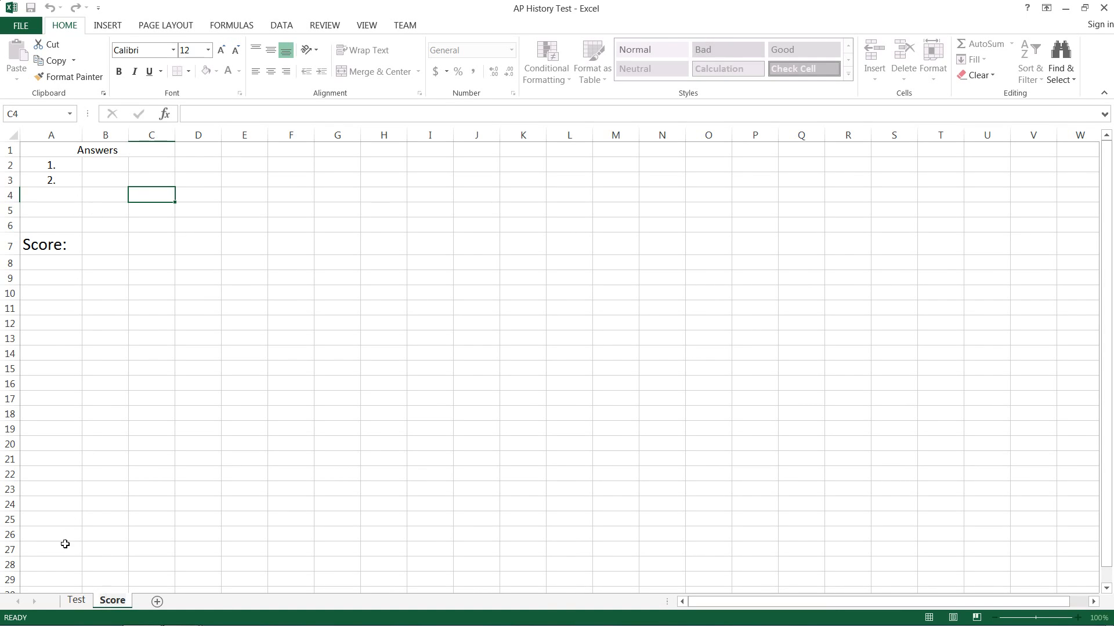
pyautogui.click(76, 600)
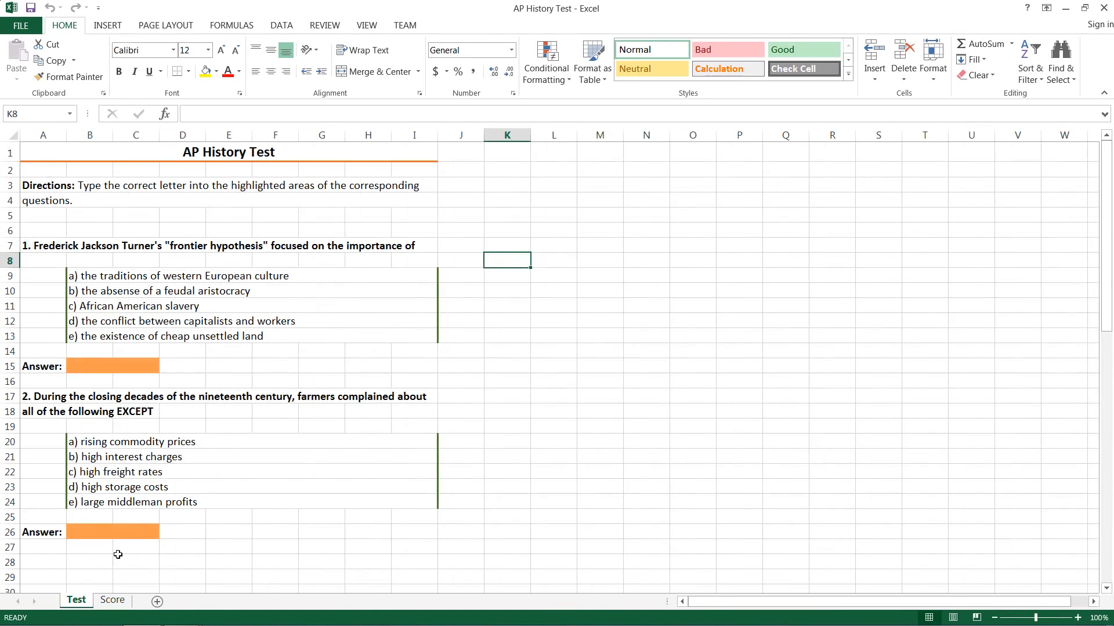
pyautogui.click(83, 365)
pyautogui.write('E')
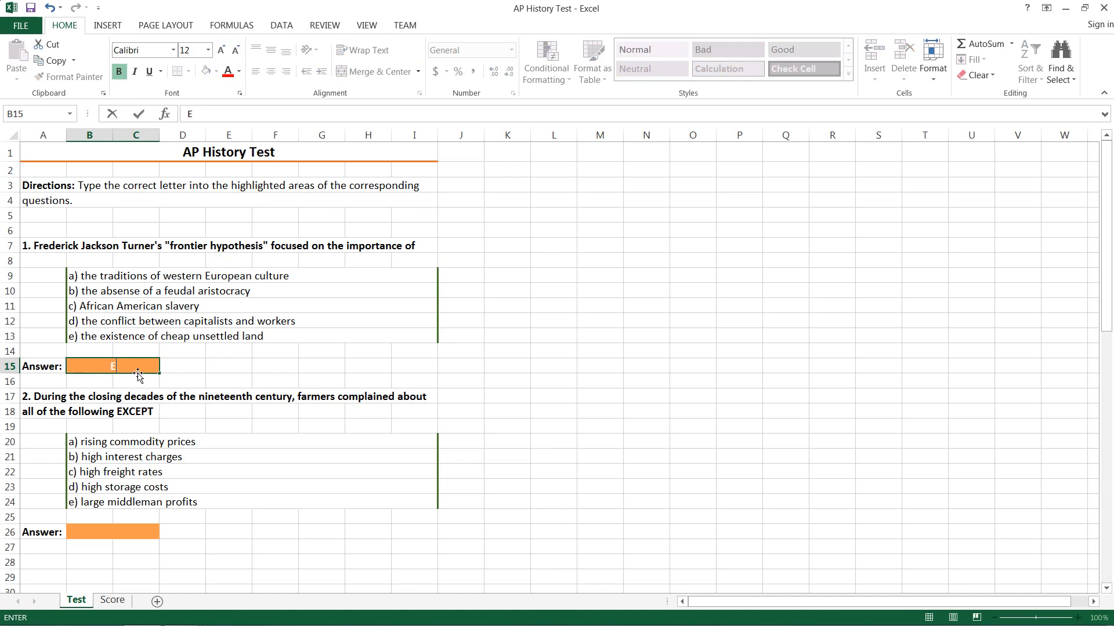
# - Fill the Score answer key with E in B2 and A in B3
pyautogui.click(112, 601)
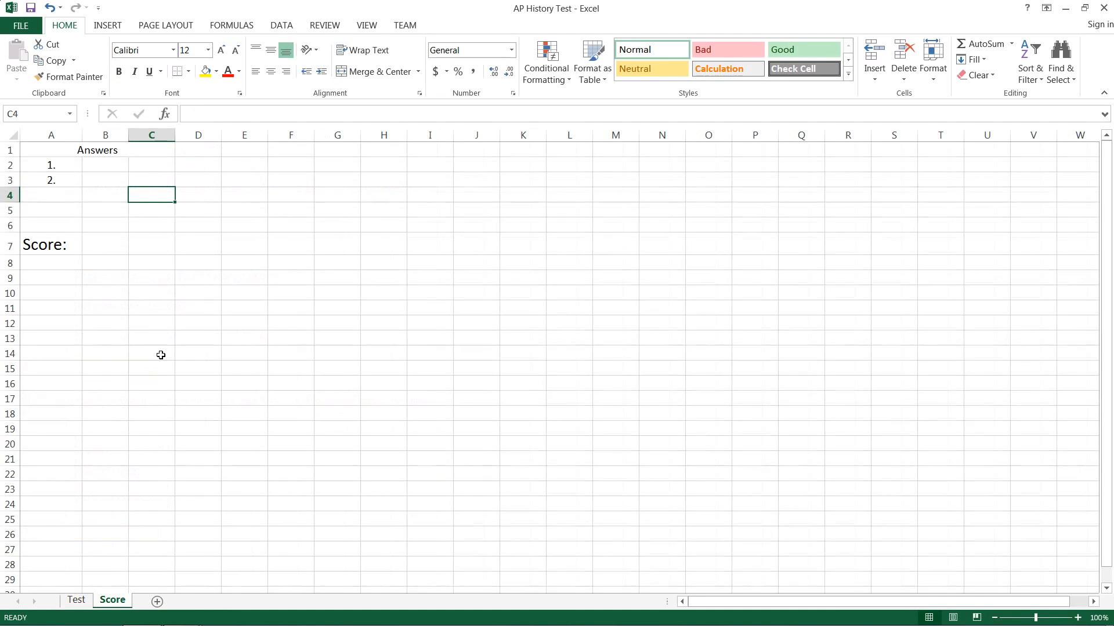
pyautogui.click(107, 168)
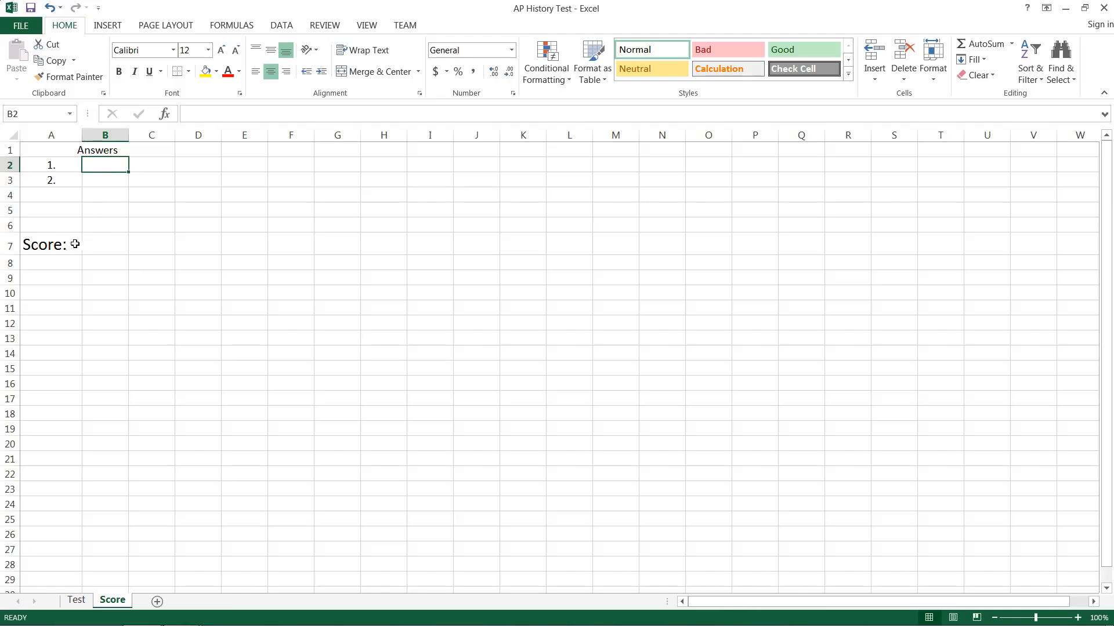
pyautogui.write('E')
pyautogui.click(112, 184)
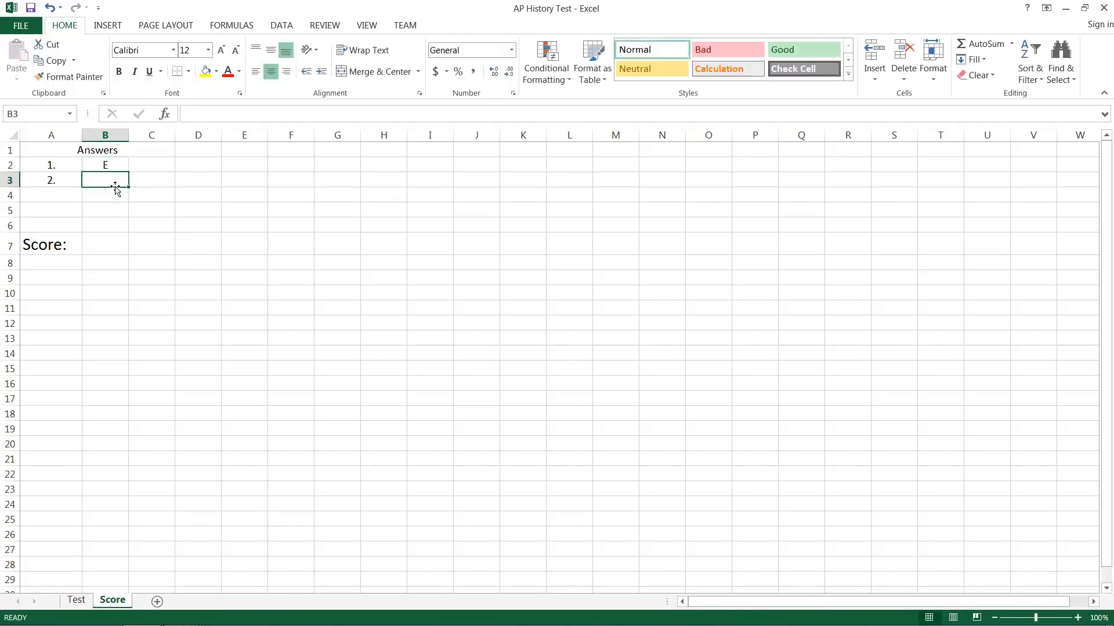
pyautogui.write('A')
pyautogui.click(145, 167)
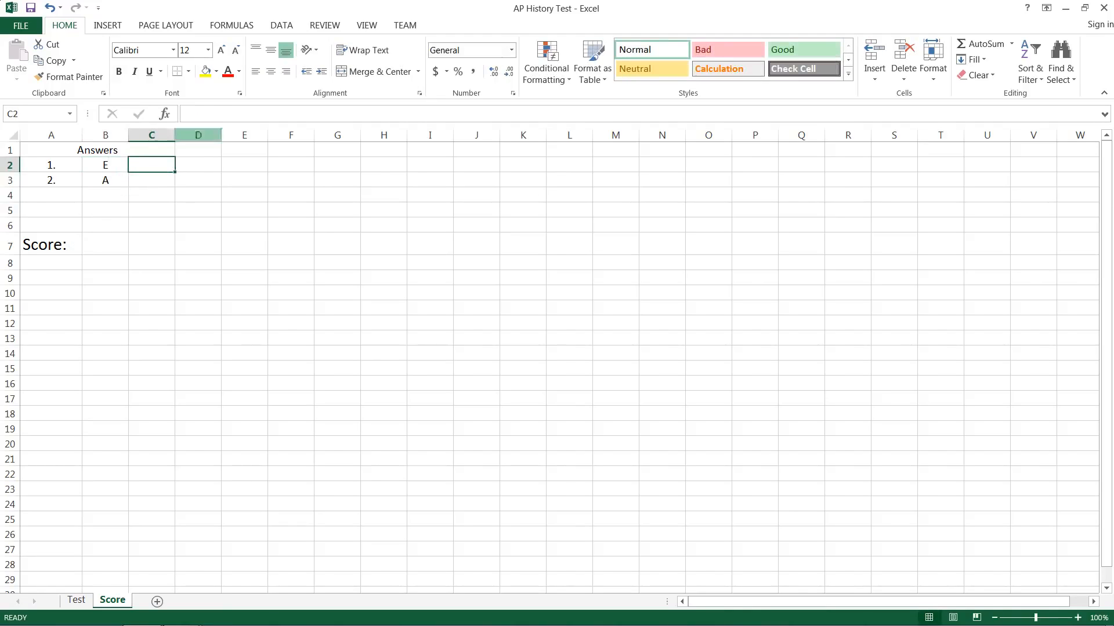
# - Enter =IF(Test!B15=Score!B2, "Correct", "Incorrect") in Score cell C2
pyautogui.press('F2')
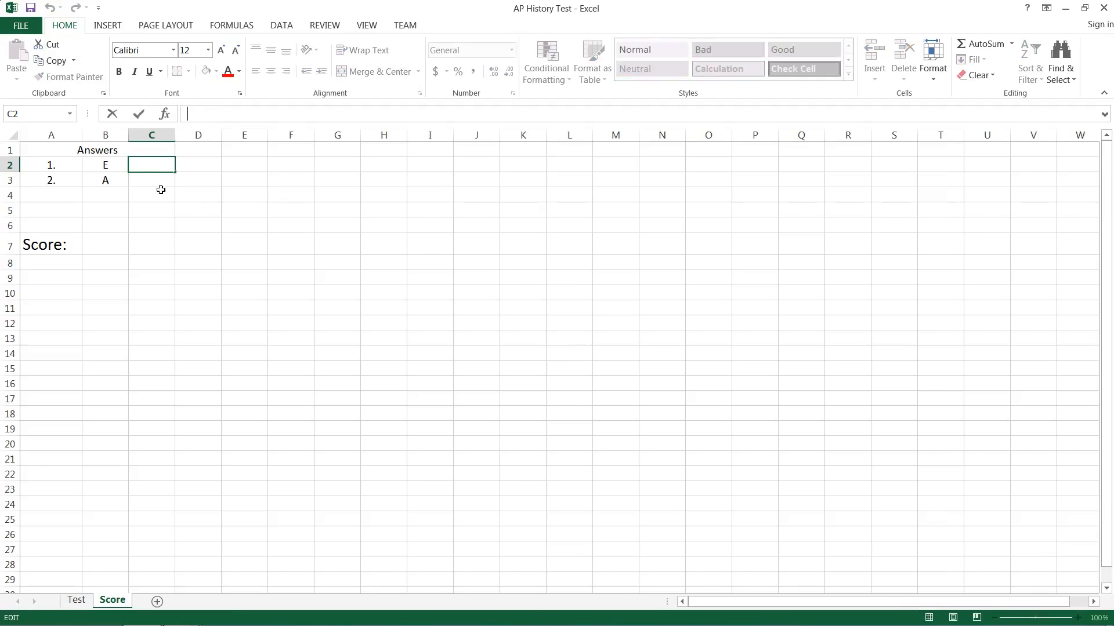
pyautogui.write('=')
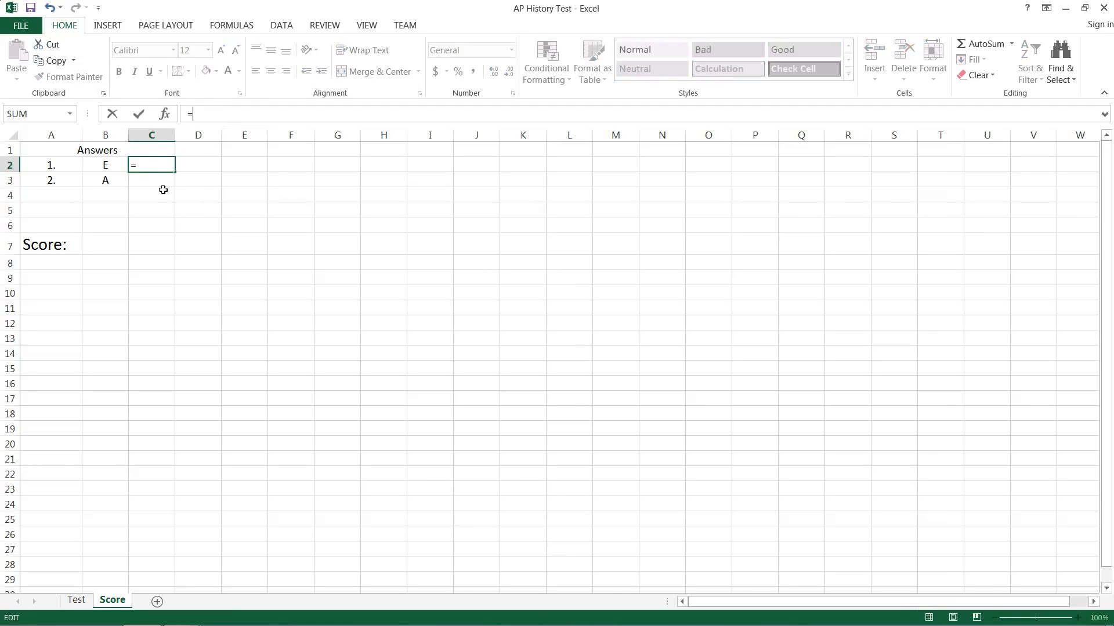
pyautogui.write('IF(')
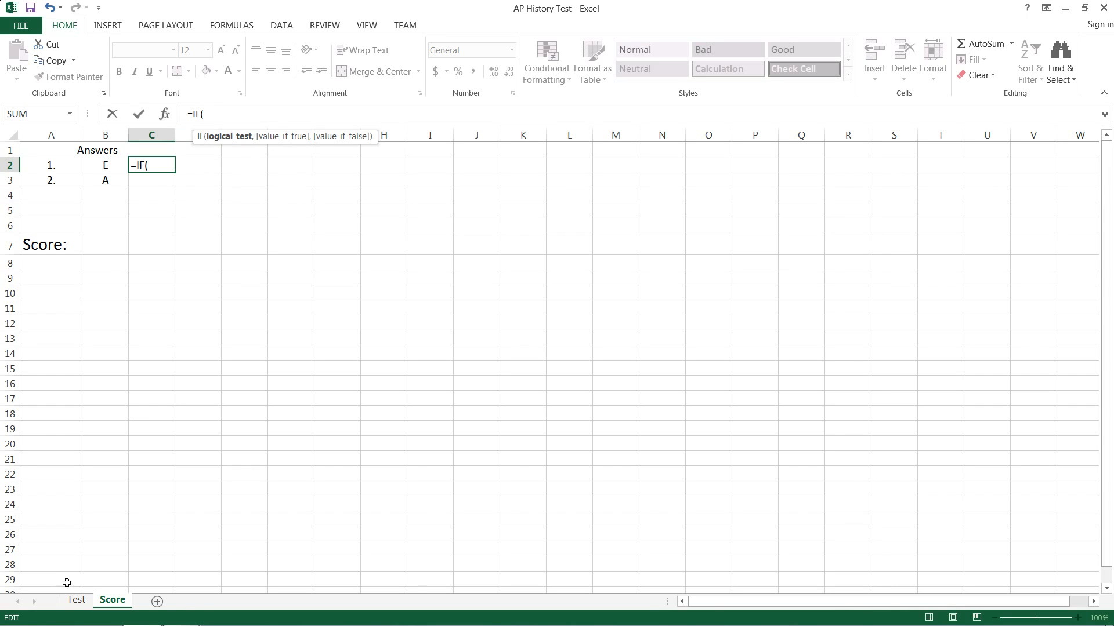
pyautogui.click(76, 599)
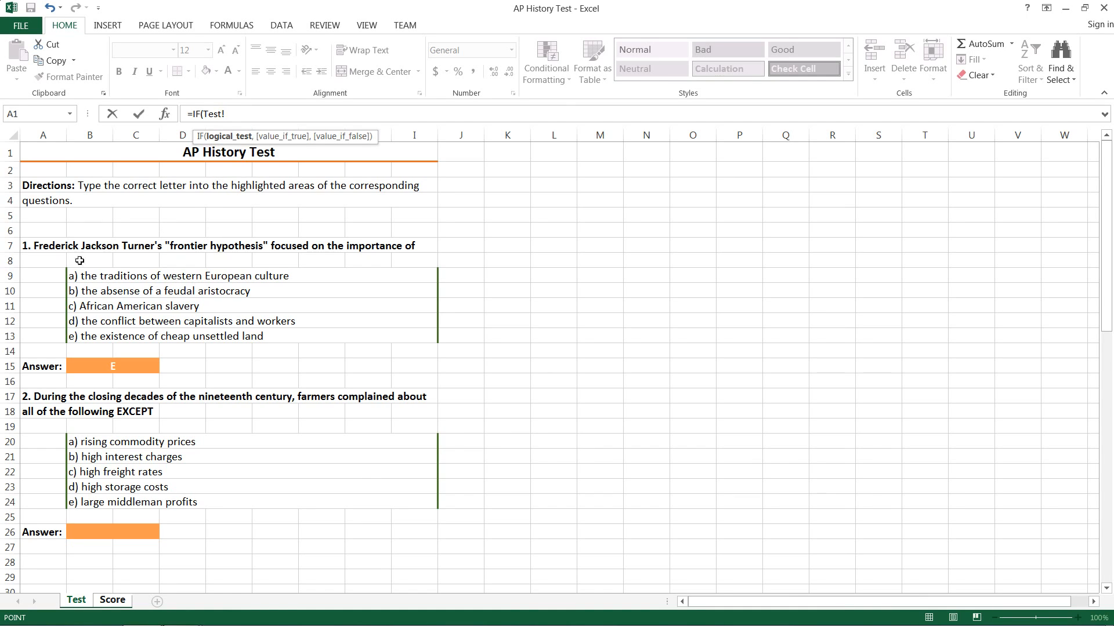
pyautogui.click(83, 365)
pyautogui.write('=')
pyautogui.click(114, 600)
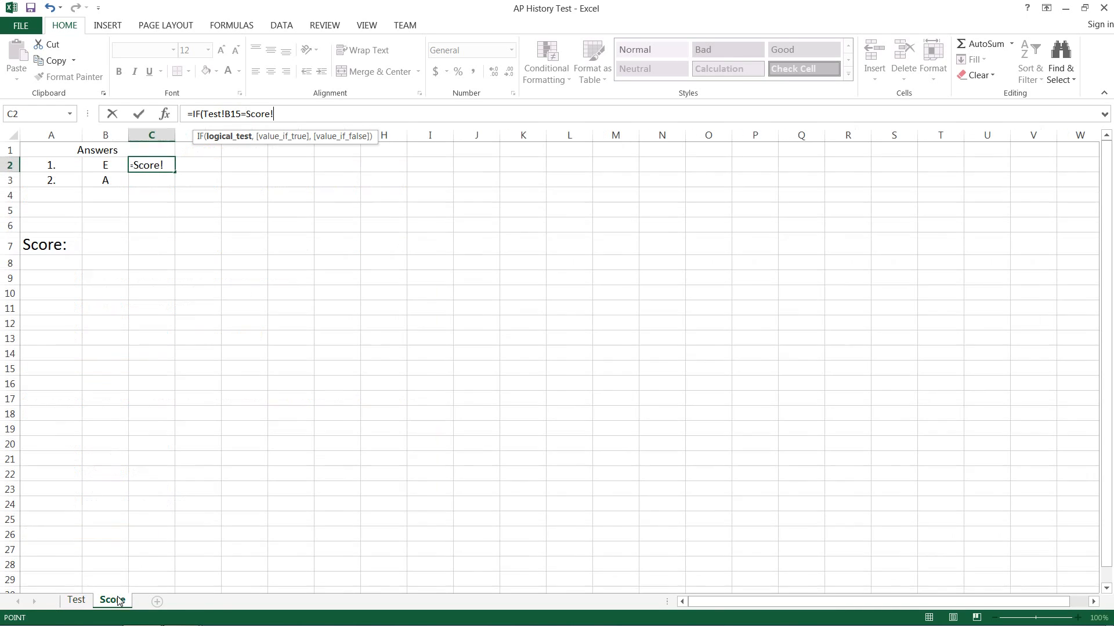
pyautogui.click(107, 166)
pyautogui.write(',')
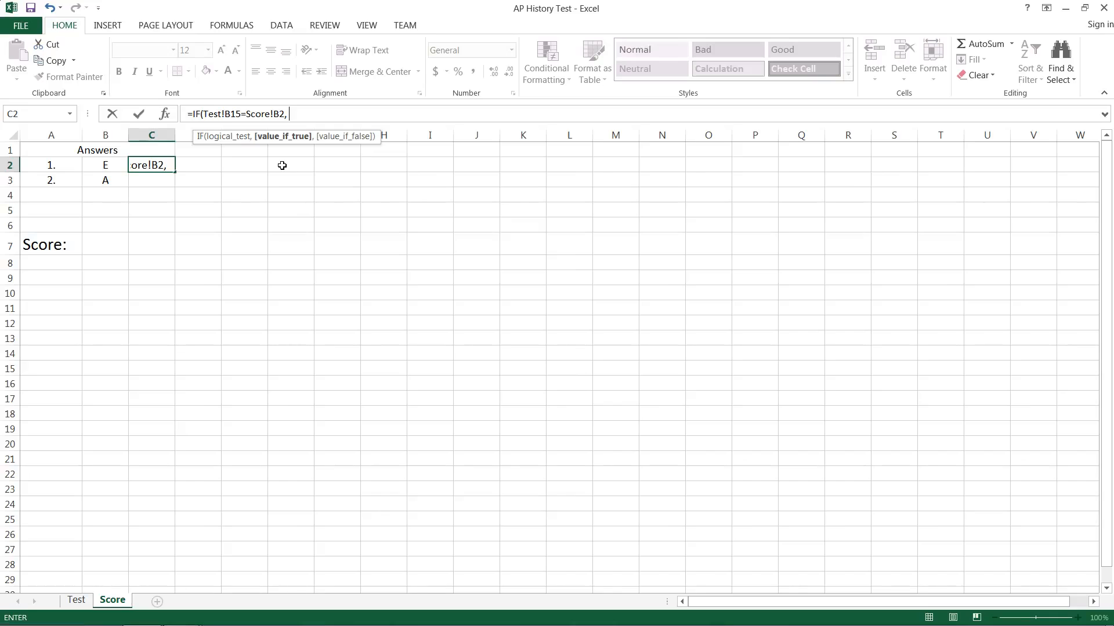
pyautogui.write(' "Correct')
pyautogui.write('",')
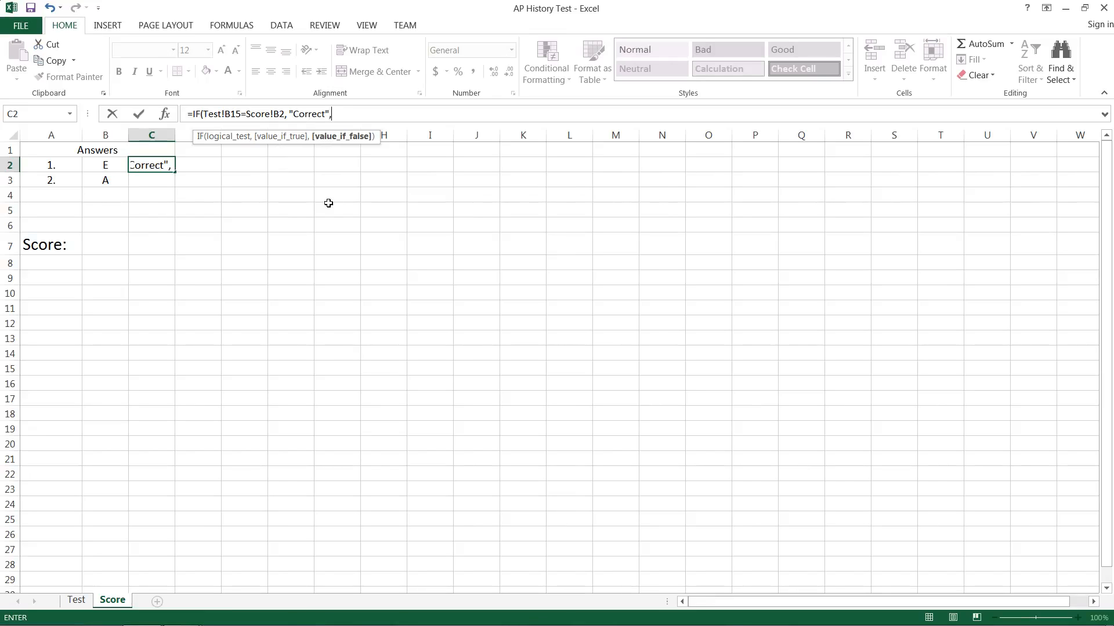
pyautogui.write(' "Incorrect")')
pyautogui.press('Return')
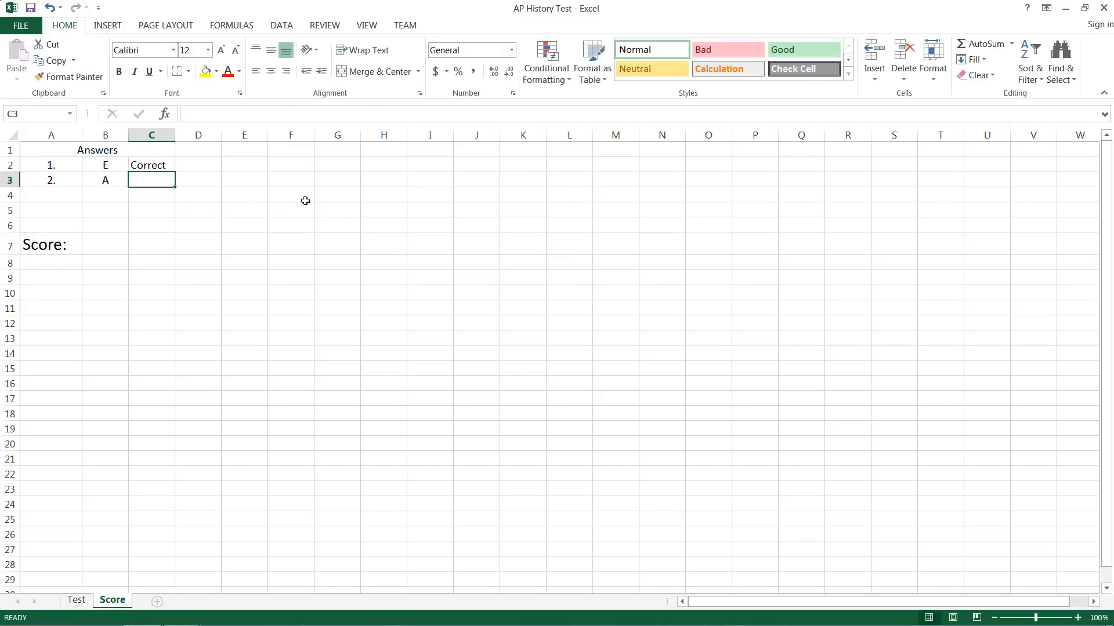
# - Copy the C2 comparison formula down into Score cell C3
pyautogui.click(75, 599)
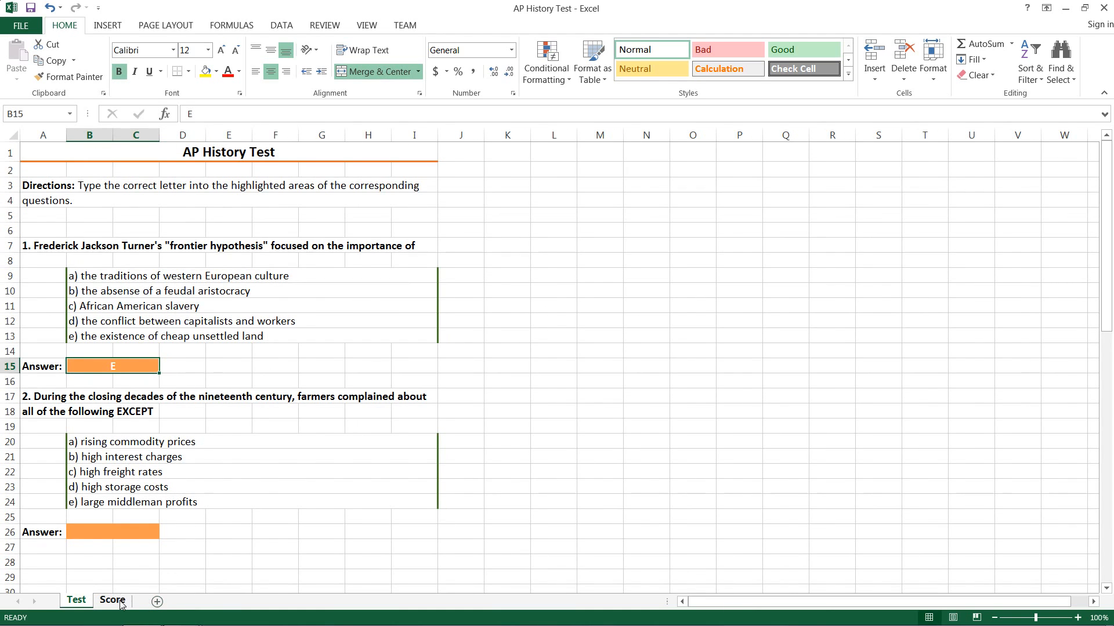
pyautogui.click(112, 600)
pyautogui.click(171, 166)
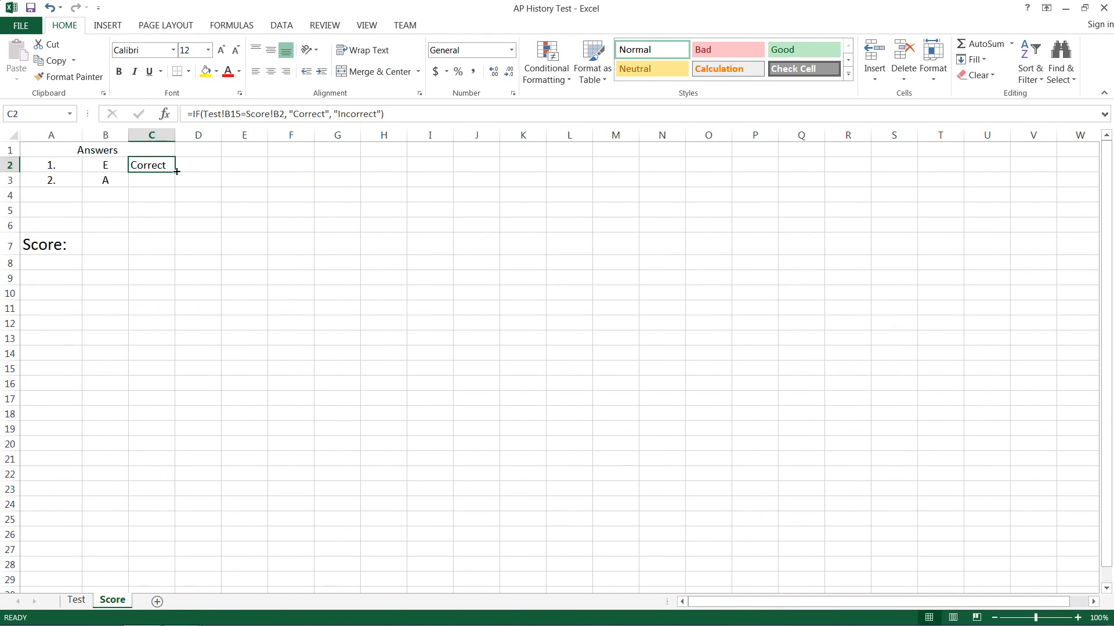
pyautogui.moveTo(177, 171); pyautogui.dragTo(176, 186)
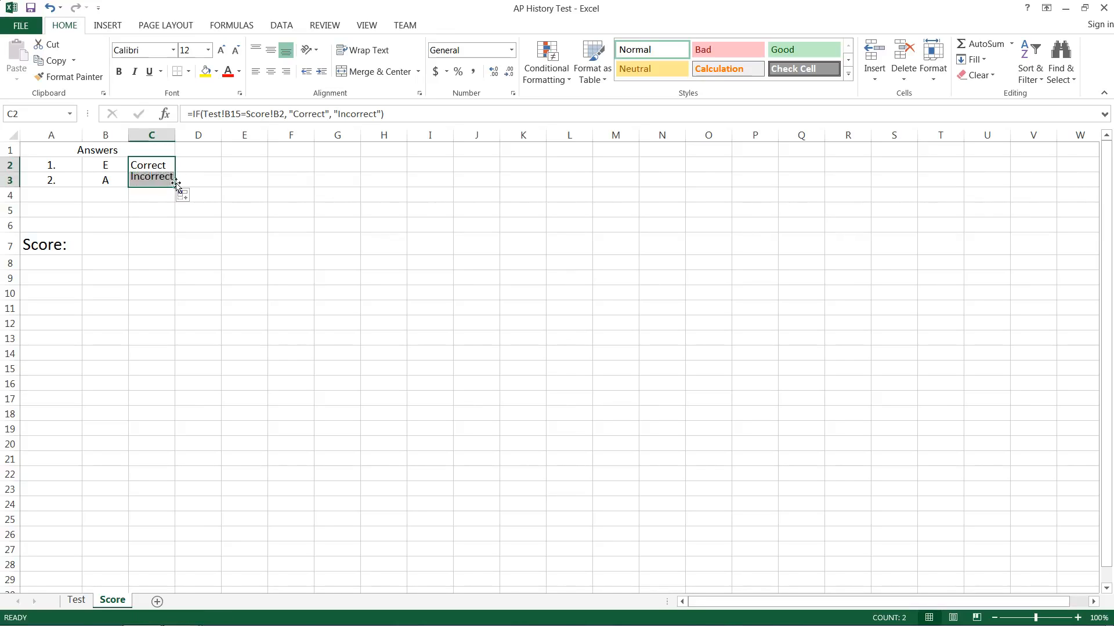
pyautogui.click(152, 179)
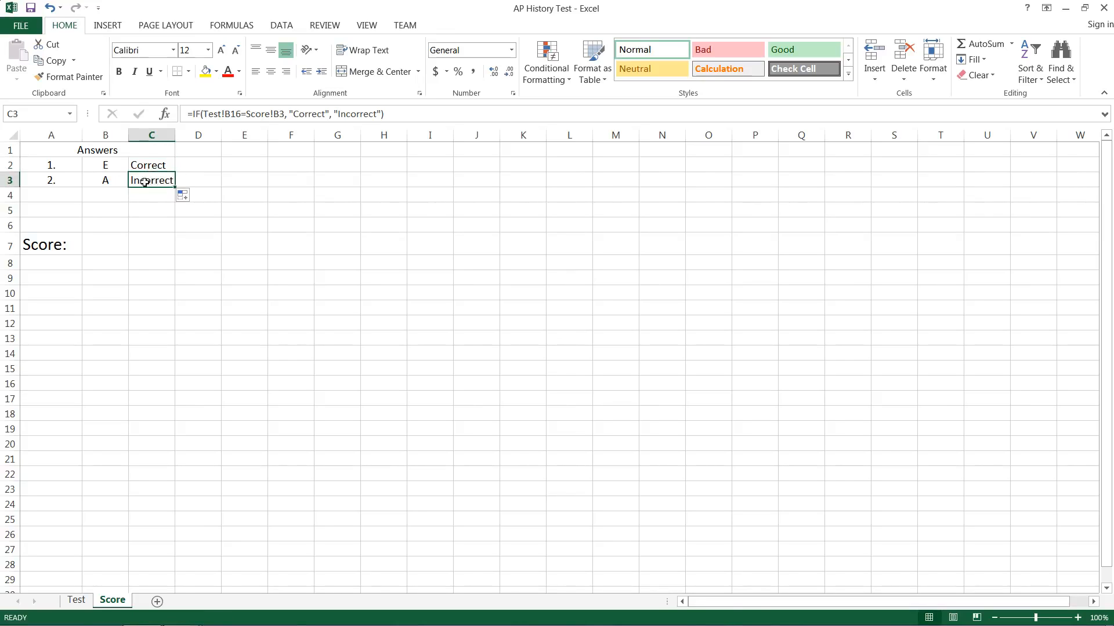
# - Point C3's Test reference to question 2's answer cell B26
pyautogui.click(77, 600)
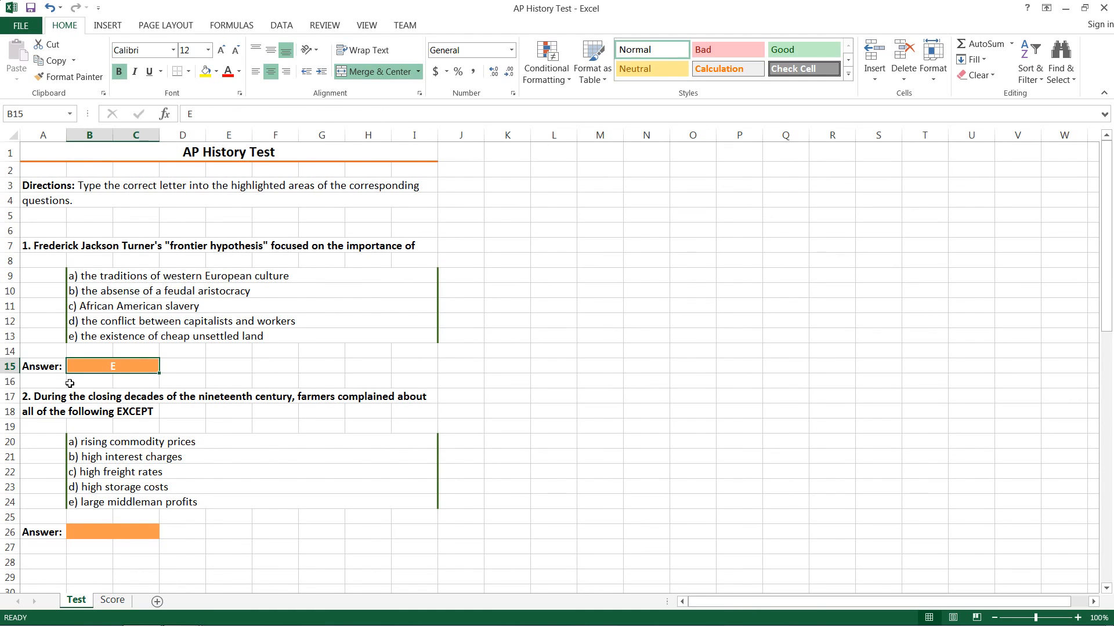
pyautogui.click(83, 532)
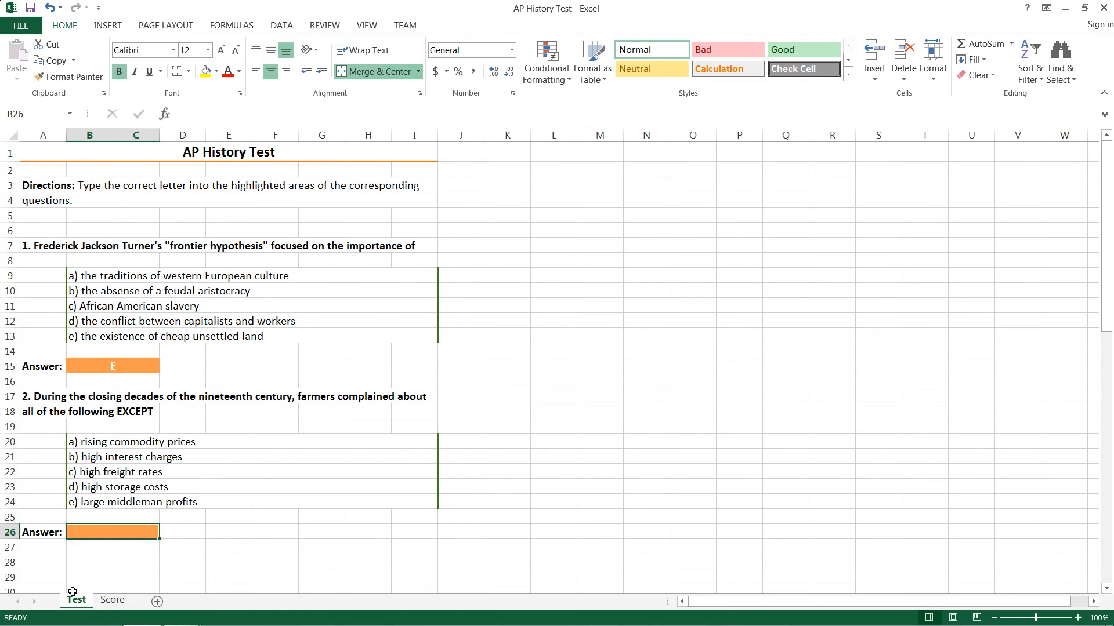
pyautogui.click(111, 600)
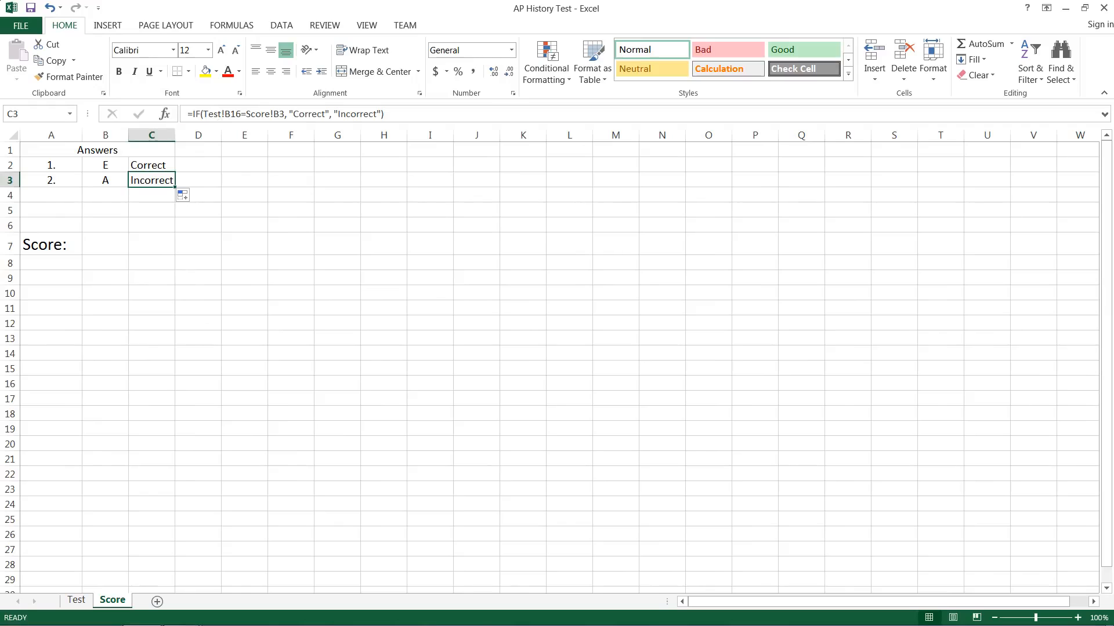
pyautogui.click(236, 115)
pyautogui.press('BackSpace')
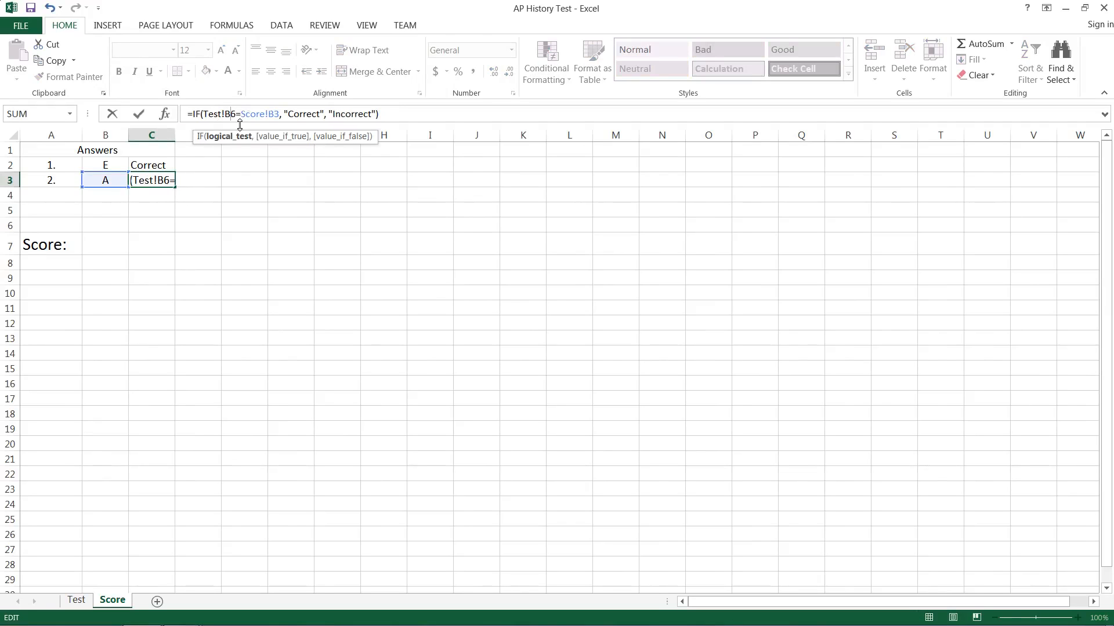
pyautogui.write('2')
pyautogui.press('Return')
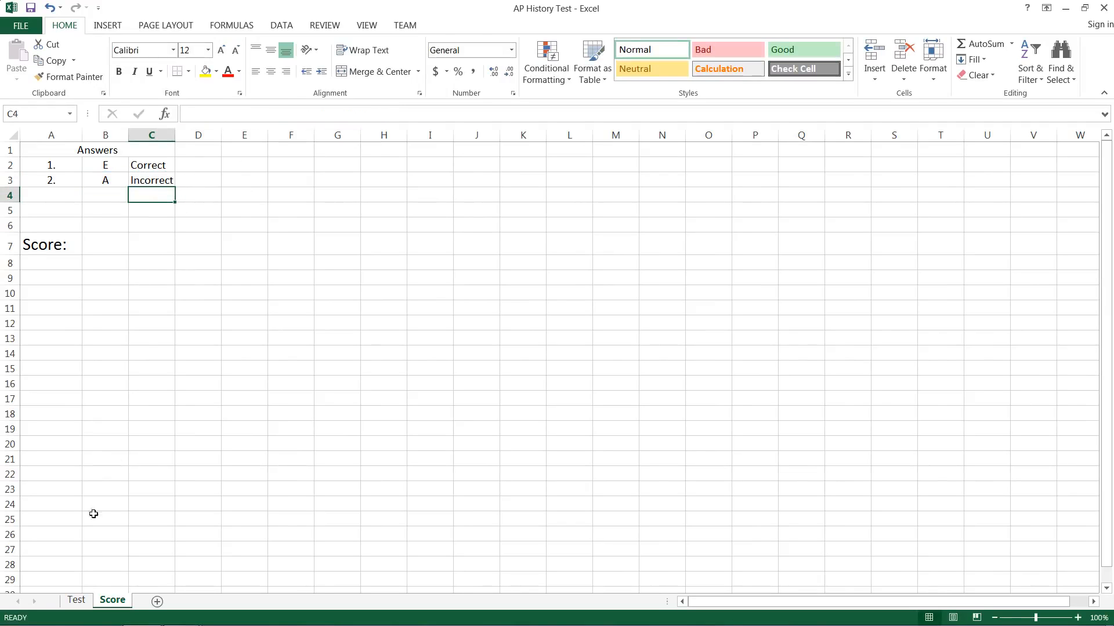
# - Enter A as question 2's answer in Test cell B26
pyautogui.click(76, 601)
pyautogui.click(135, 529)
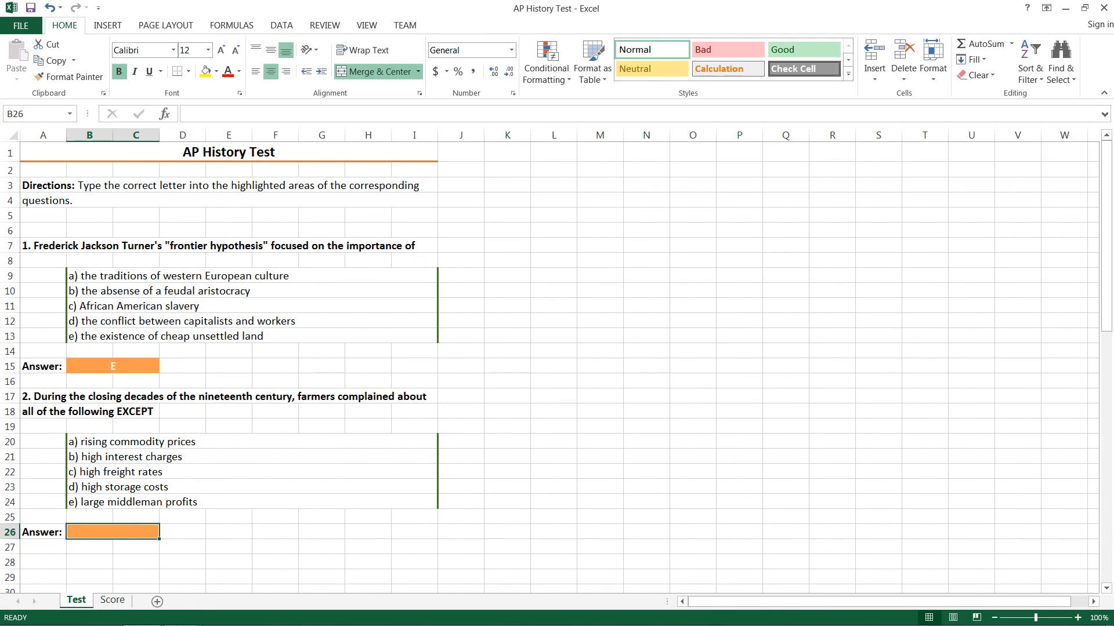
pyautogui.write('A')
pyautogui.click(113, 601)
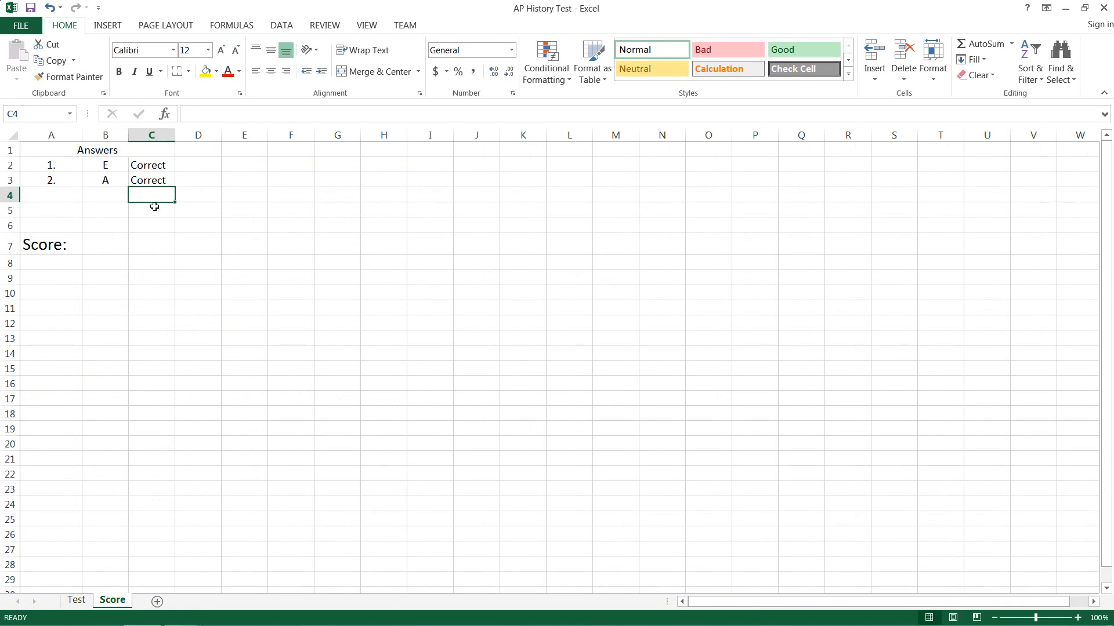
pyautogui.click(102, 246)
# - Enter =COUNTIF(C2:C6, "Correct") in Score cell B7 to count correct answers
pyautogui.press('F2')
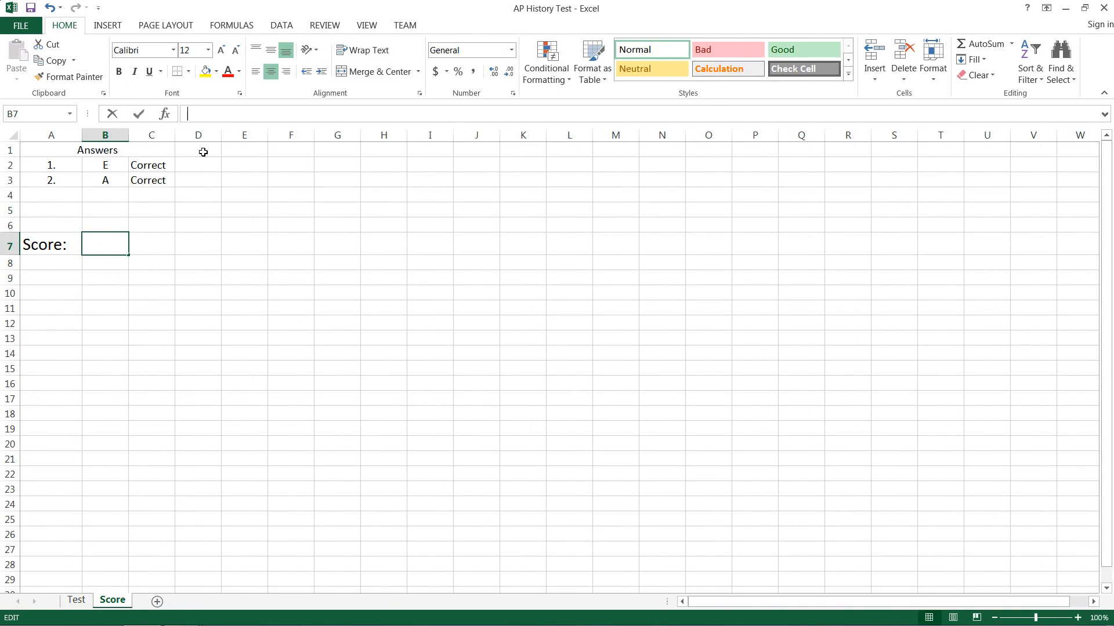
pyautogui.write('=')
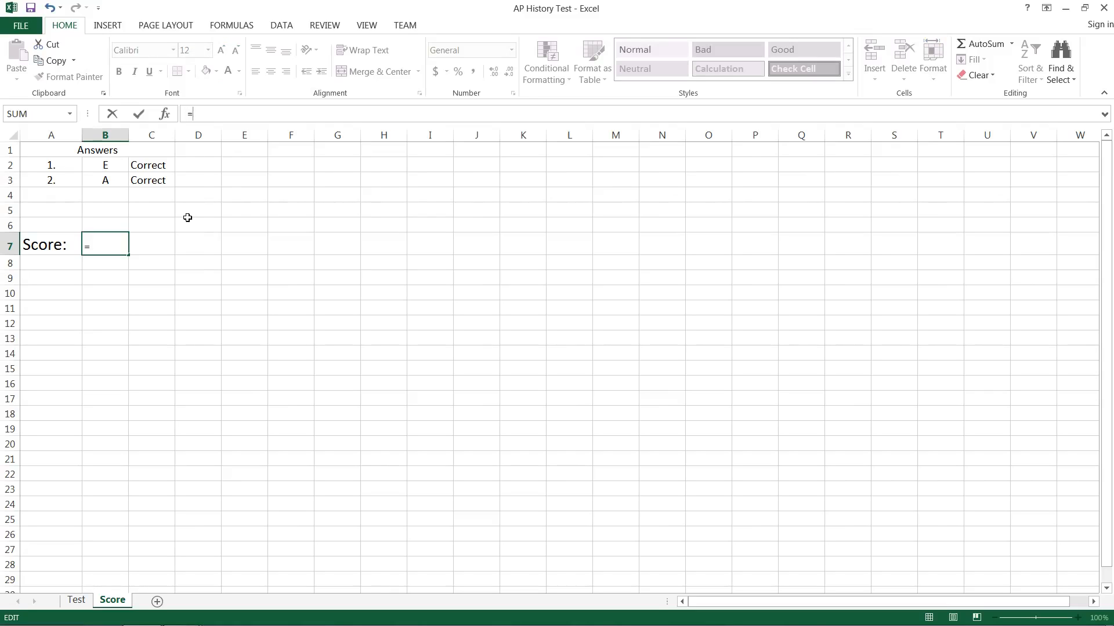
pyautogui.write('COUNTIF(')
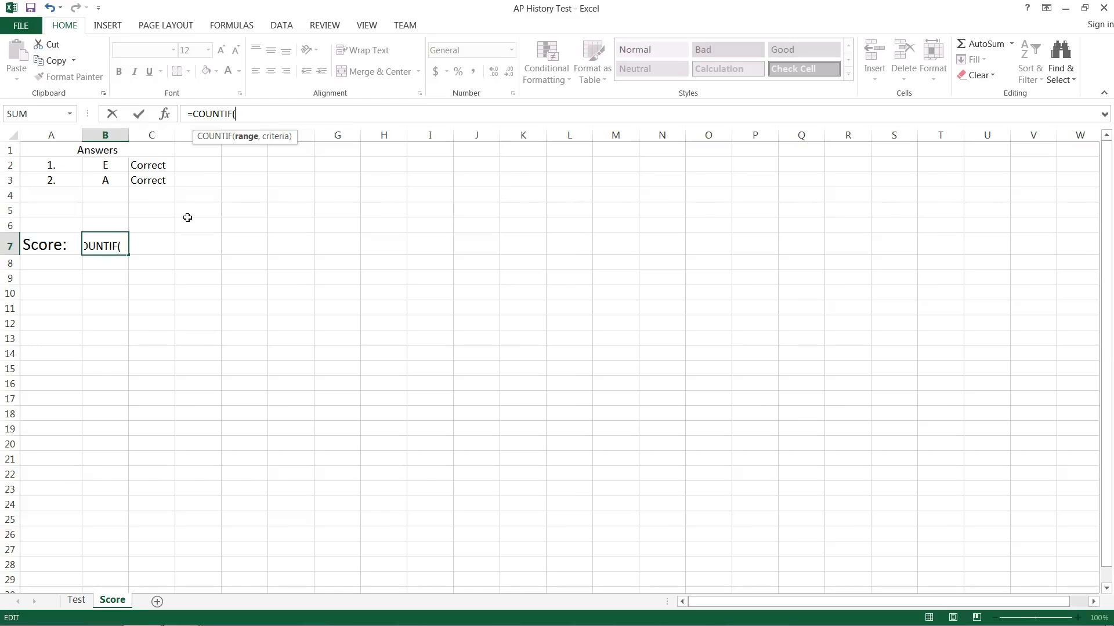
pyautogui.moveTo(165, 167); pyautogui.dragTo(159, 222)
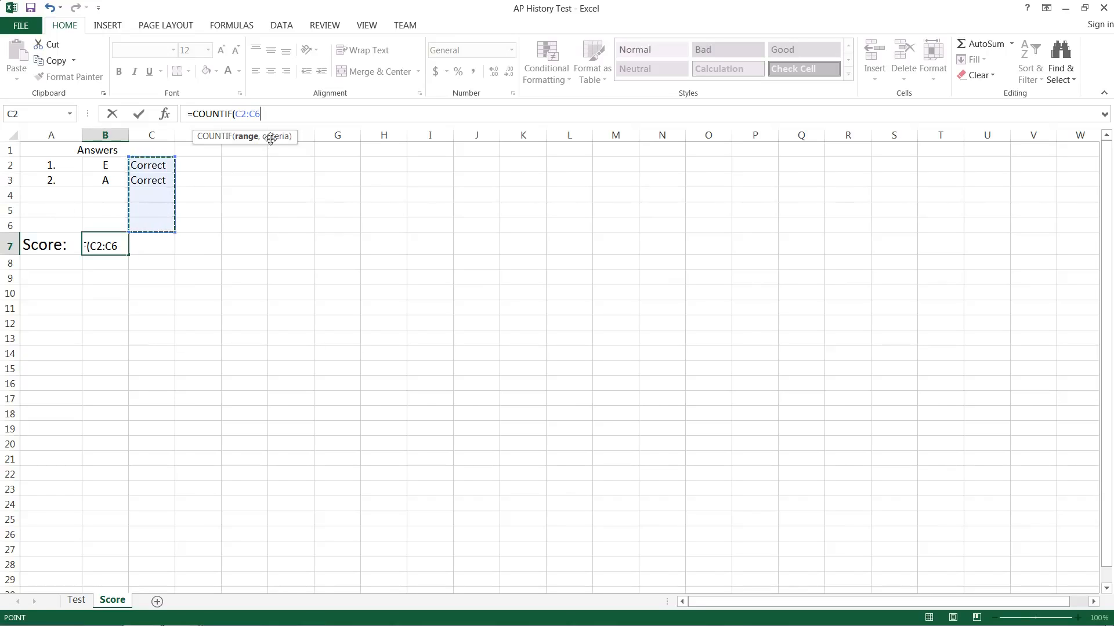
pyautogui.write(',')
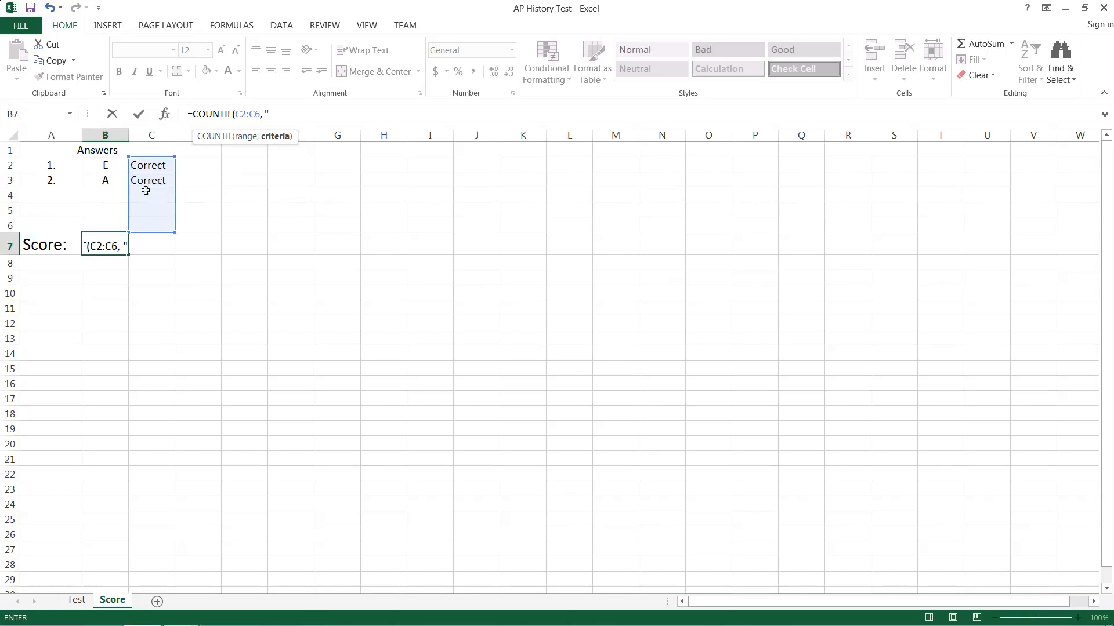
pyautogui.write(' "Correct")')
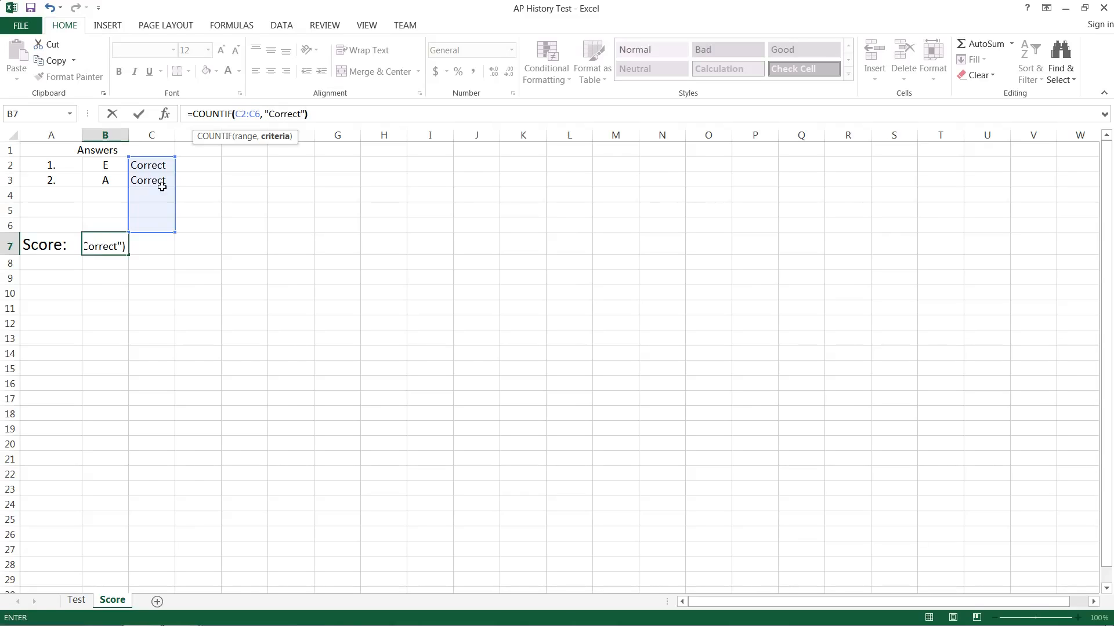
pyautogui.press('Return')
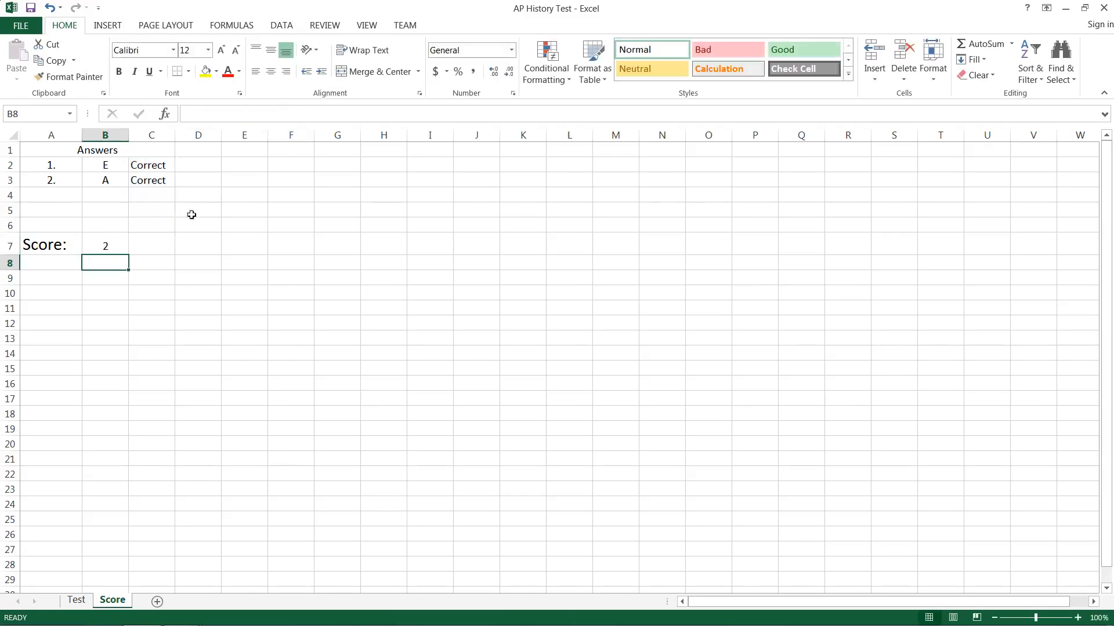
# - Multiply the COUNTIF result in B7 by 5
pyautogui.click(102, 246)
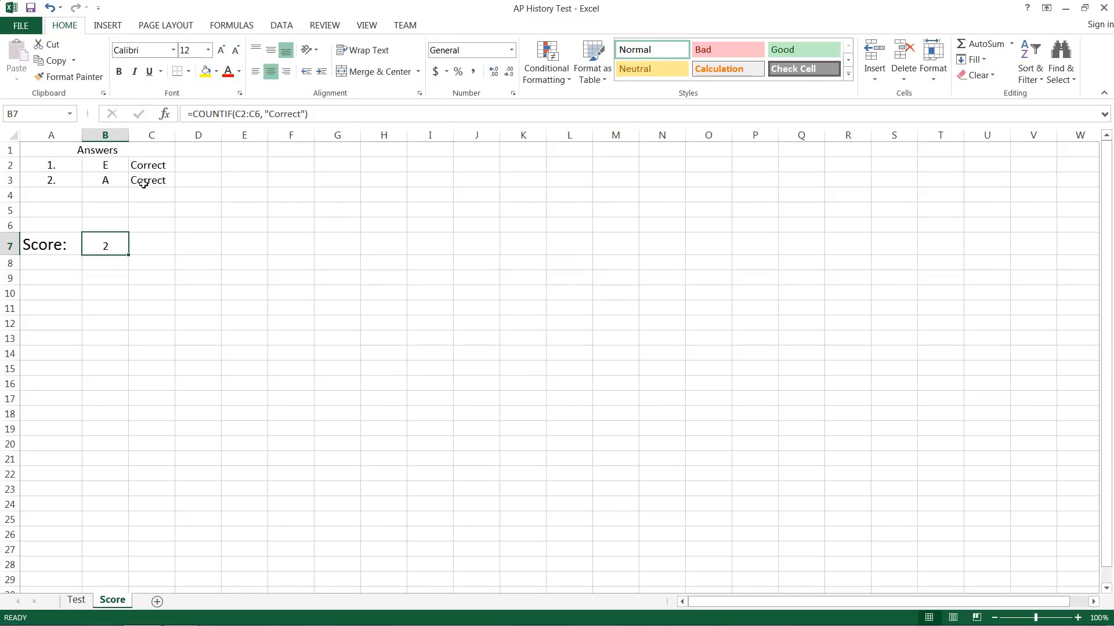
pyautogui.click(325, 114)
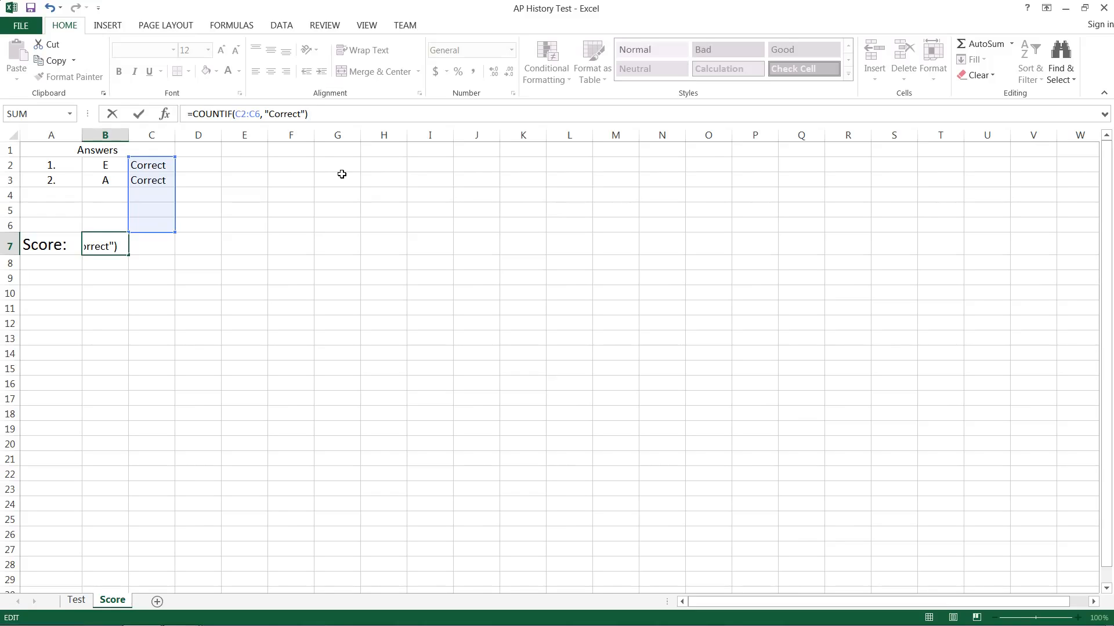
pyautogui.write('* 5')
pyautogui.press('Return')
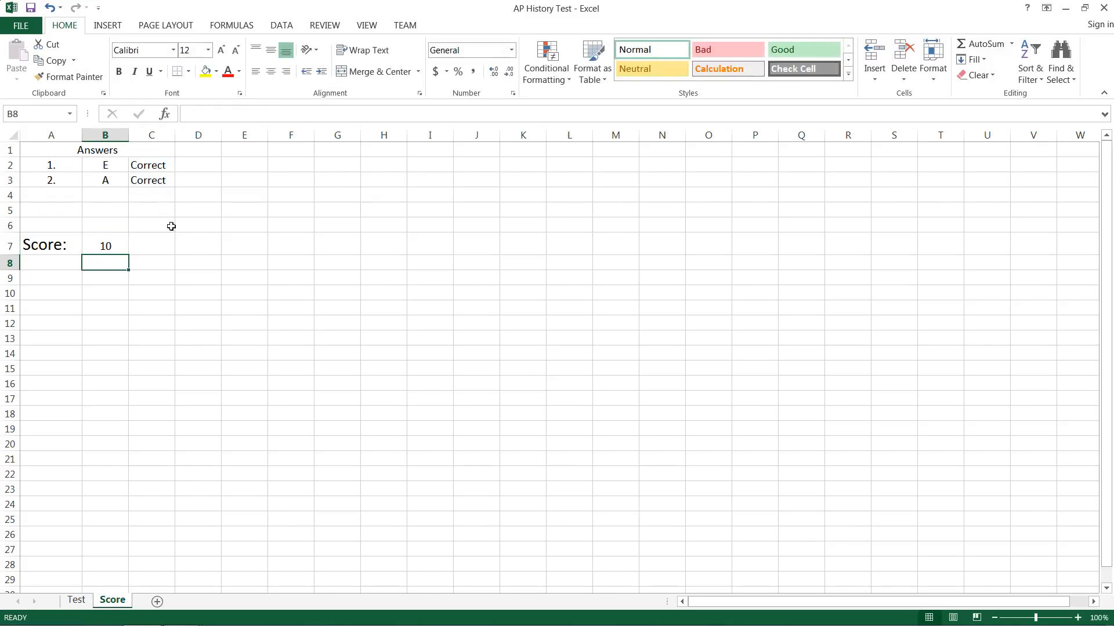
# - Append & " Pts" to B7's formula so it displays 10 Pts
pyautogui.click(118, 239)
pyautogui.click(336, 114)
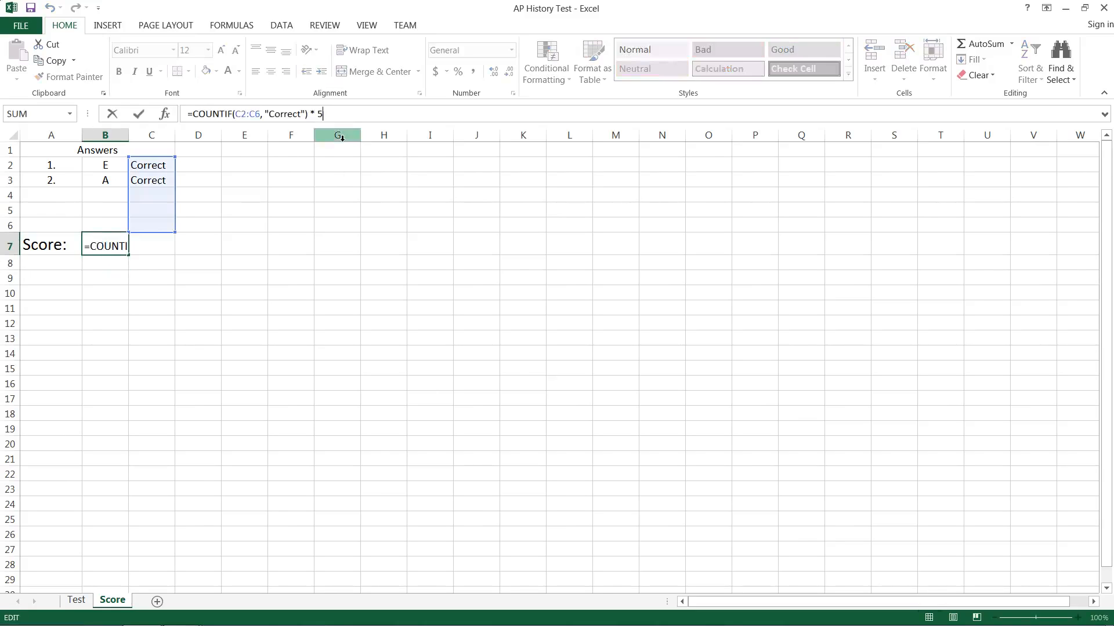
pyautogui.write('&')
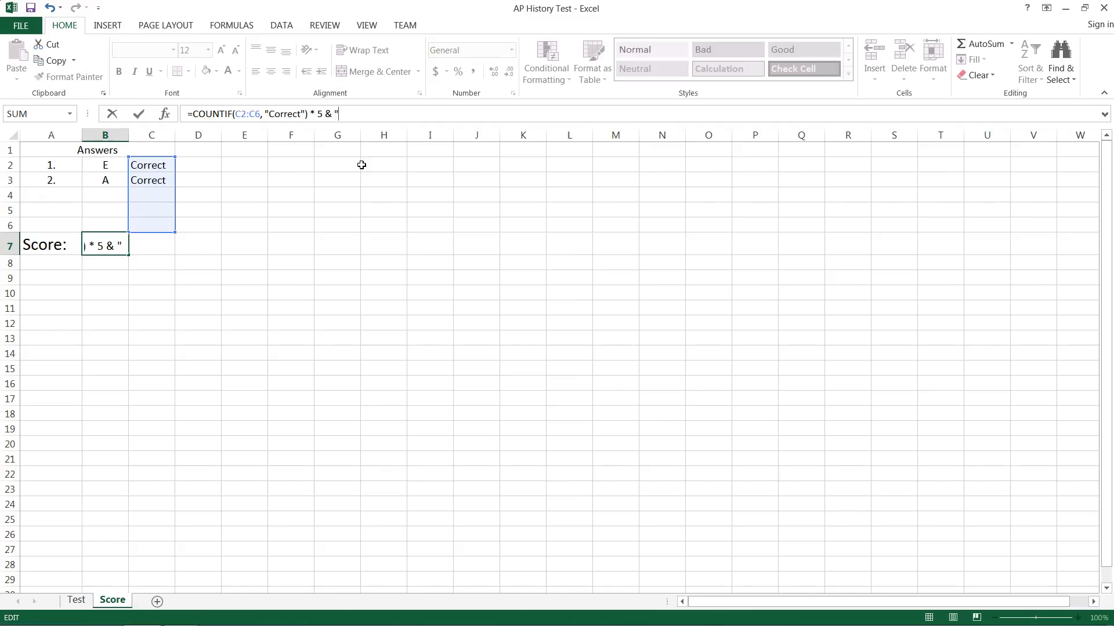
pyautogui.write(' " Pts"')
pyautogui.press('Return')
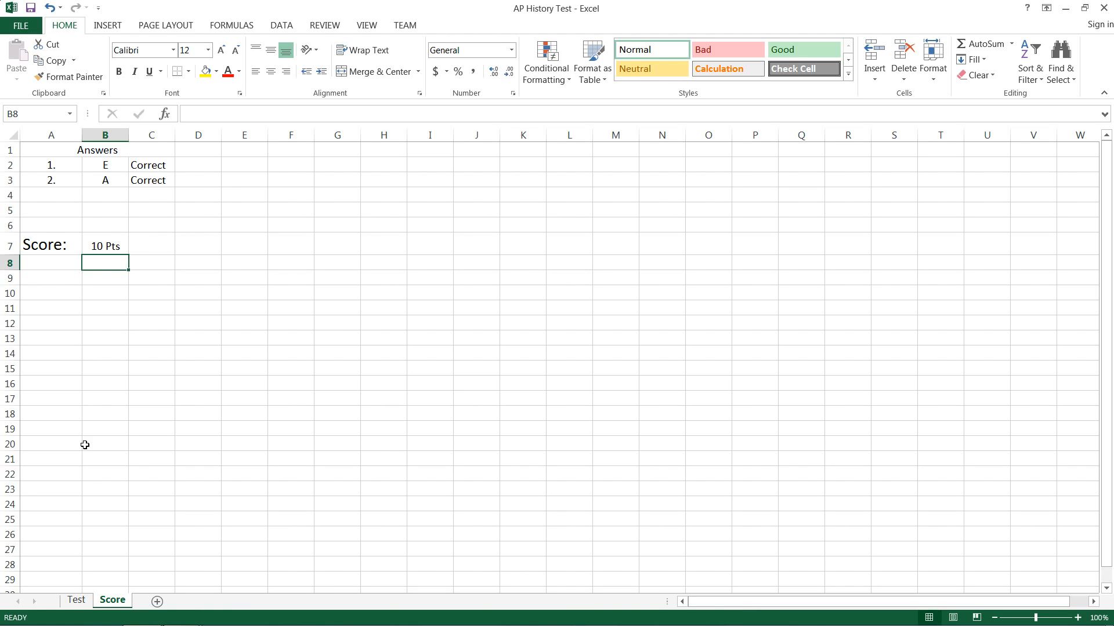
pyautogui.click(80, 602)
# - Hide columns A–C on the Score sheet
pyautogui.click(114, 601)
pyautogui.moveTo(46, 135); pyautogui.dragTo(148, 133)
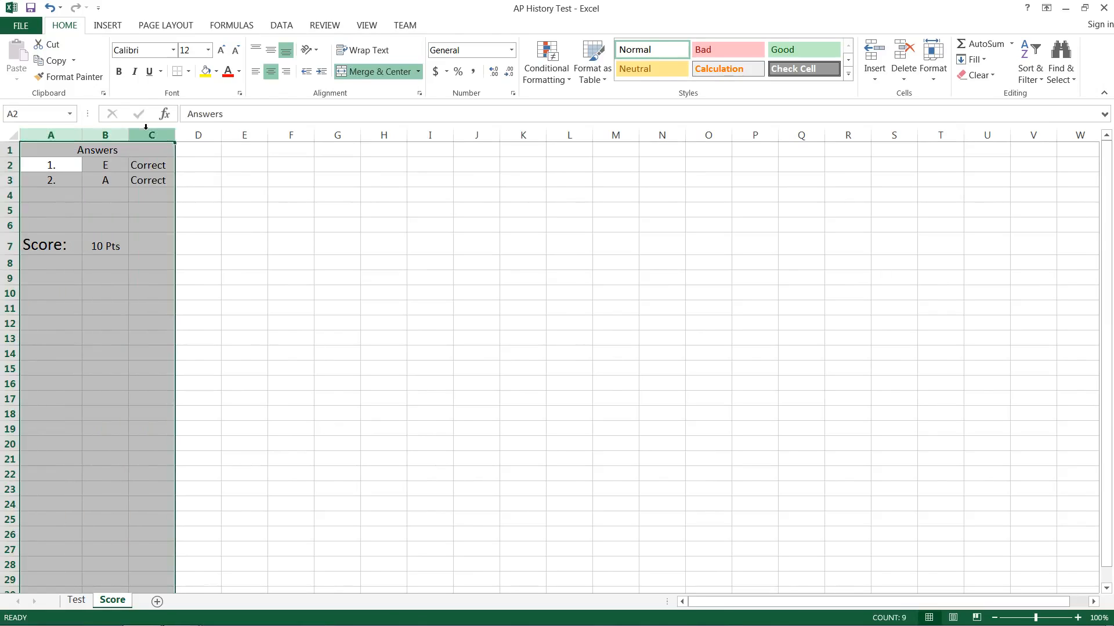
pyautogui.rightClick(148, 132)
pyautogui.click(177, 318)
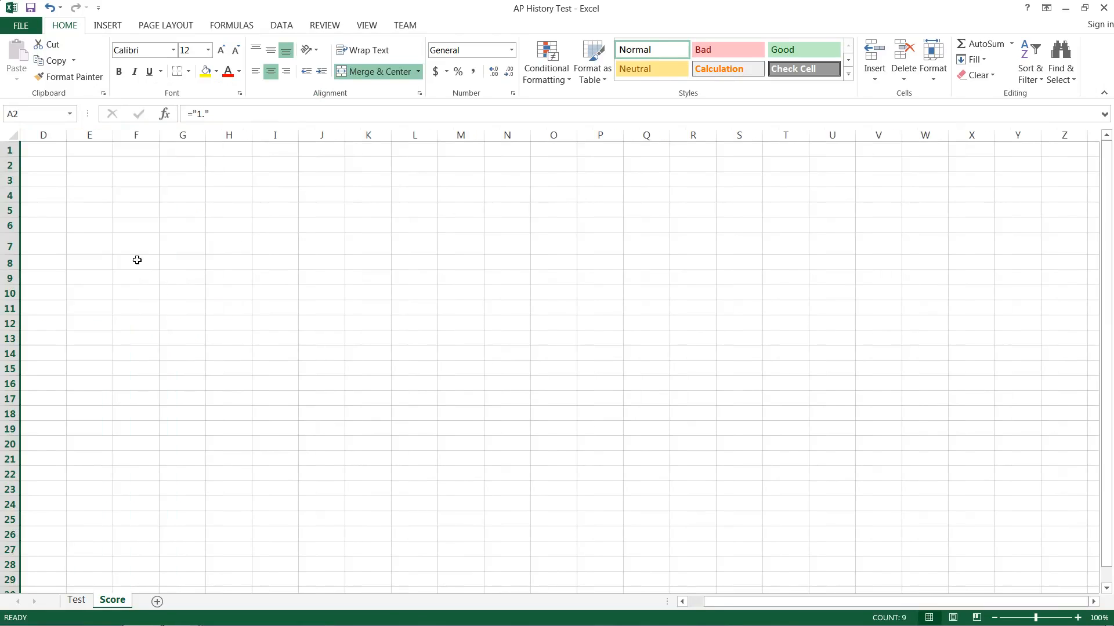
# - Unhide all columns, then hide columns A–C again
pyautogui.hotkey('ctrl', 'a')
pyautogui.rightClick(50, 135)
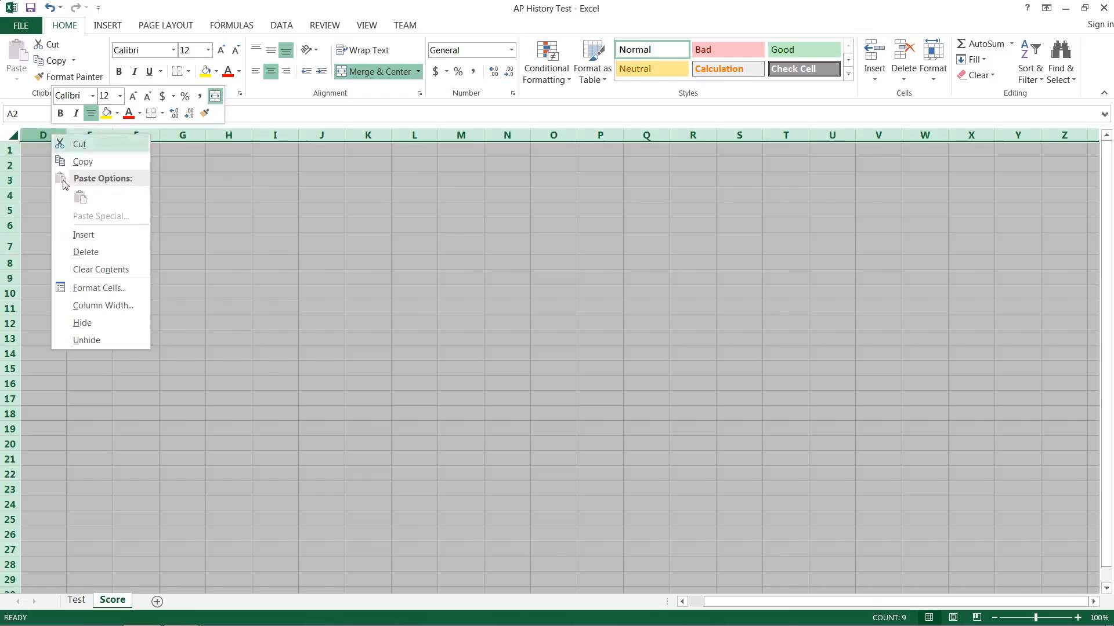
pyautogui.click(105, 339)
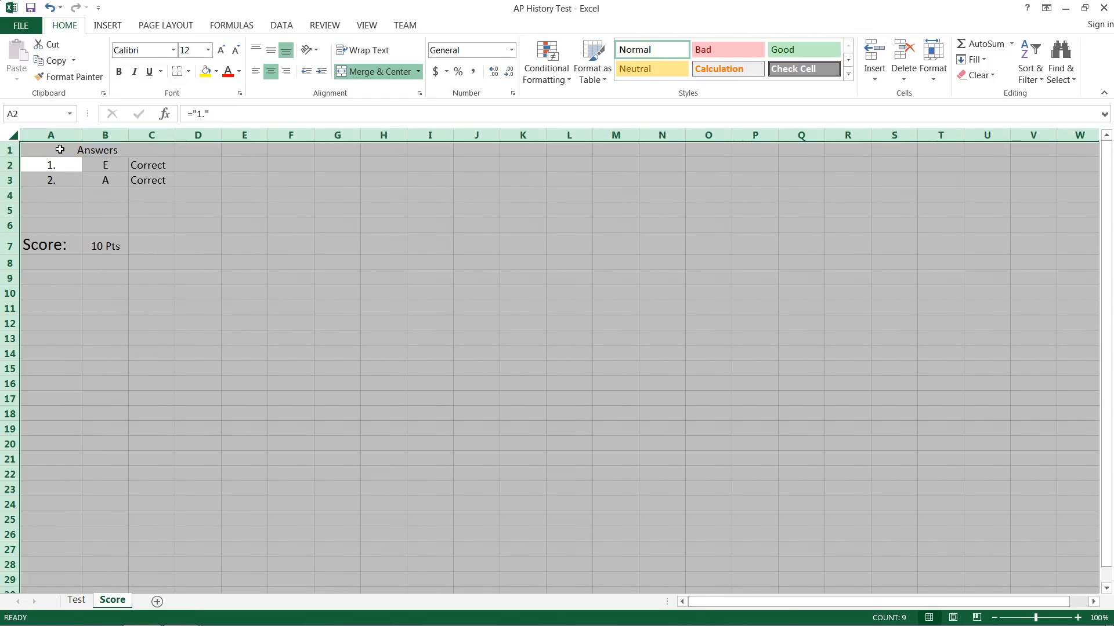
pyautogui.click(56, 148)
pyautogui.moveTo(56, 131); pyautogui.dragTo(133, 135)
pyautogui.rightClick(134, 135)
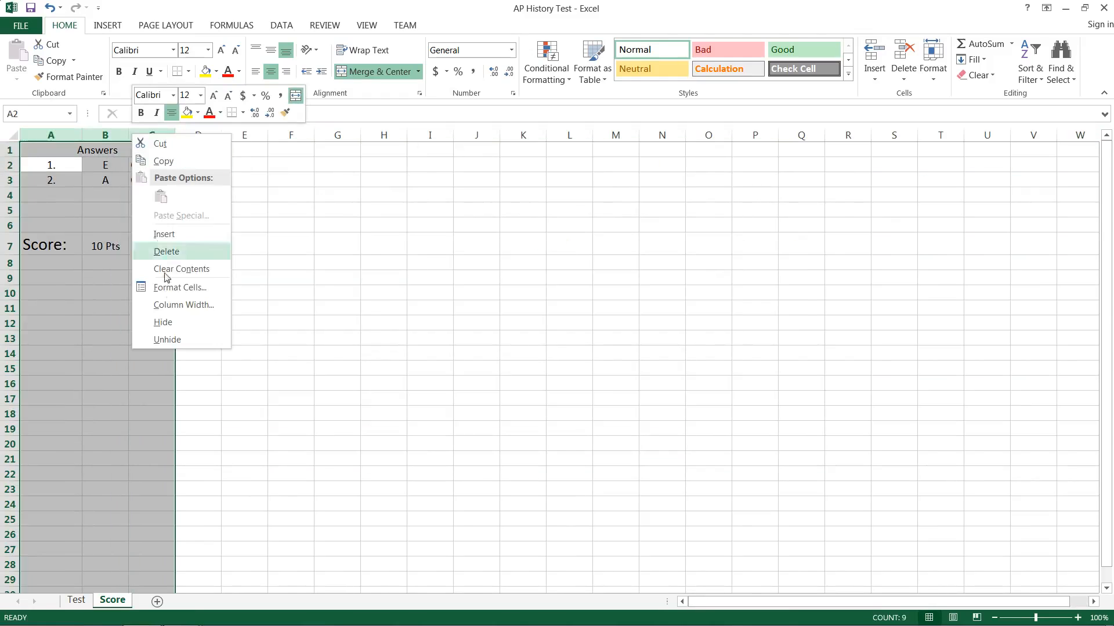
pyautogui.click(168, 322)
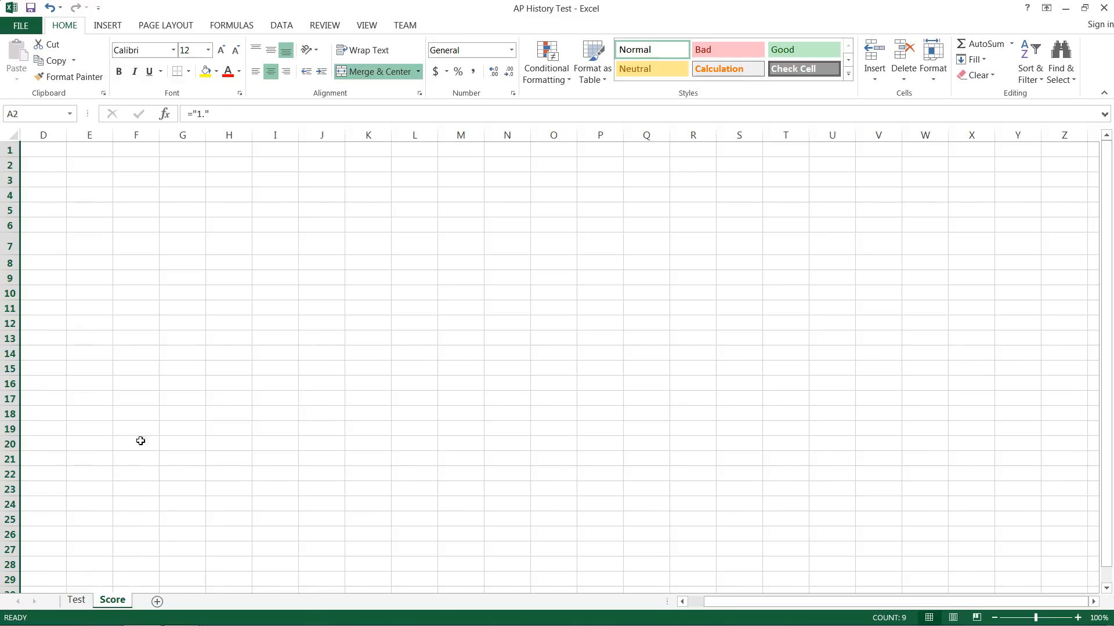
# - Protect the Score sheet with a password, disallowing selection of locked and unlocked cells
pyautogui.rightClick(115, 600)
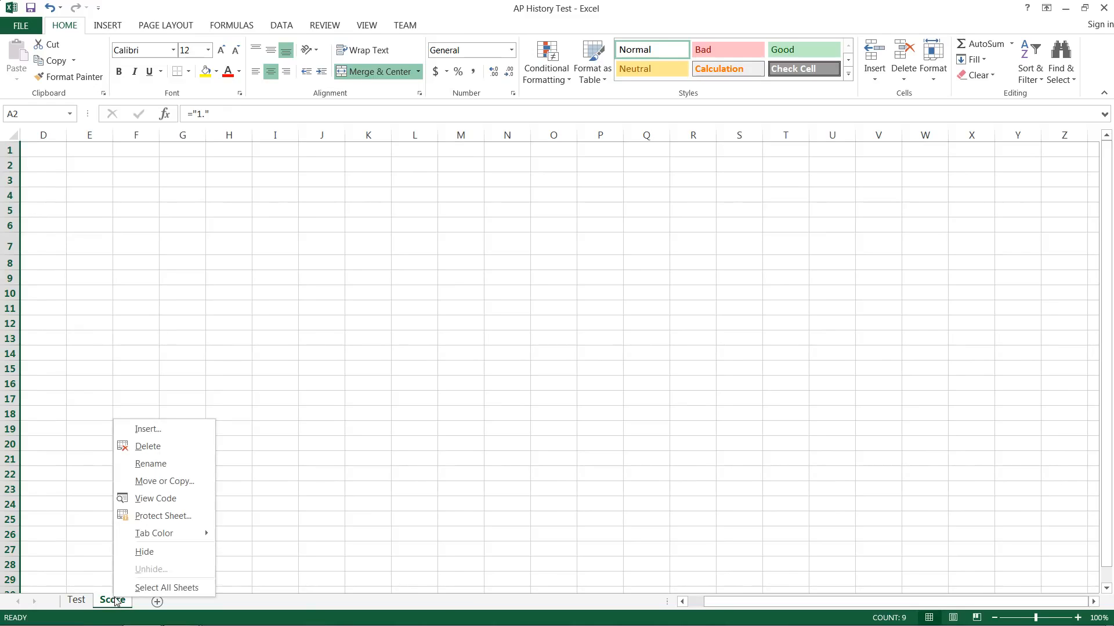
pyautogui.click(160, 516)
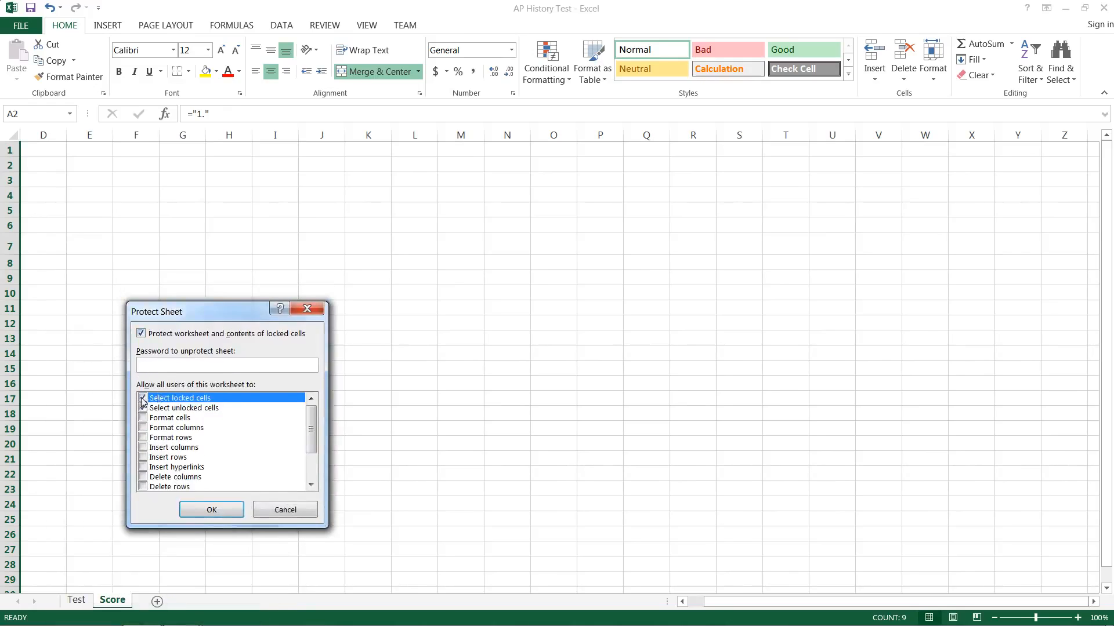
pyautogui.click(143, 408)
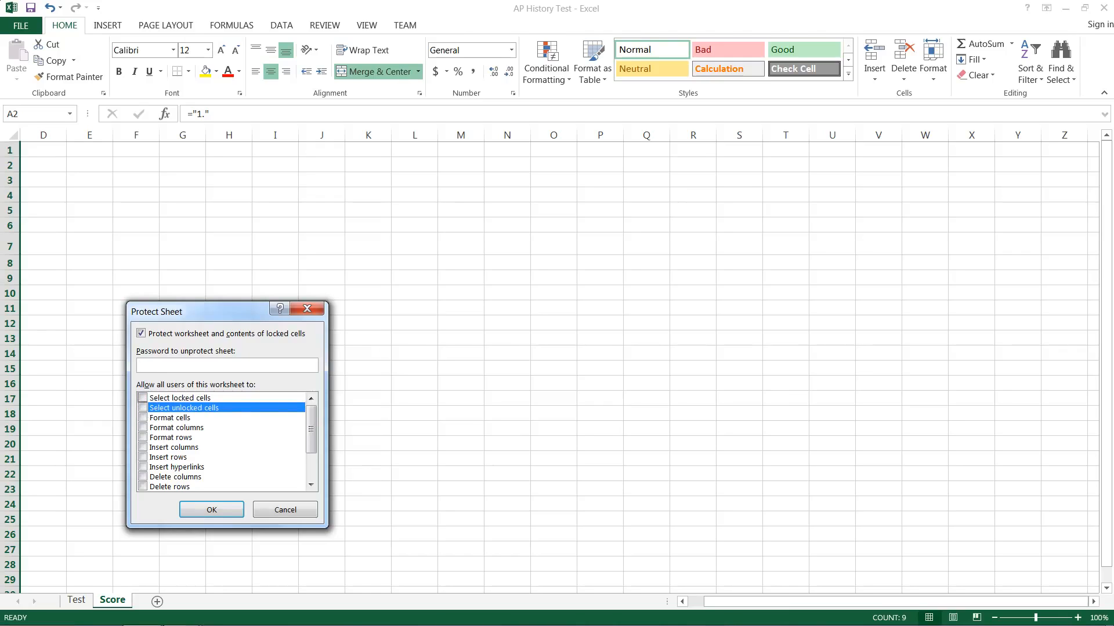
pyautogui.write('1234')
pyautogui.click(211, 510)
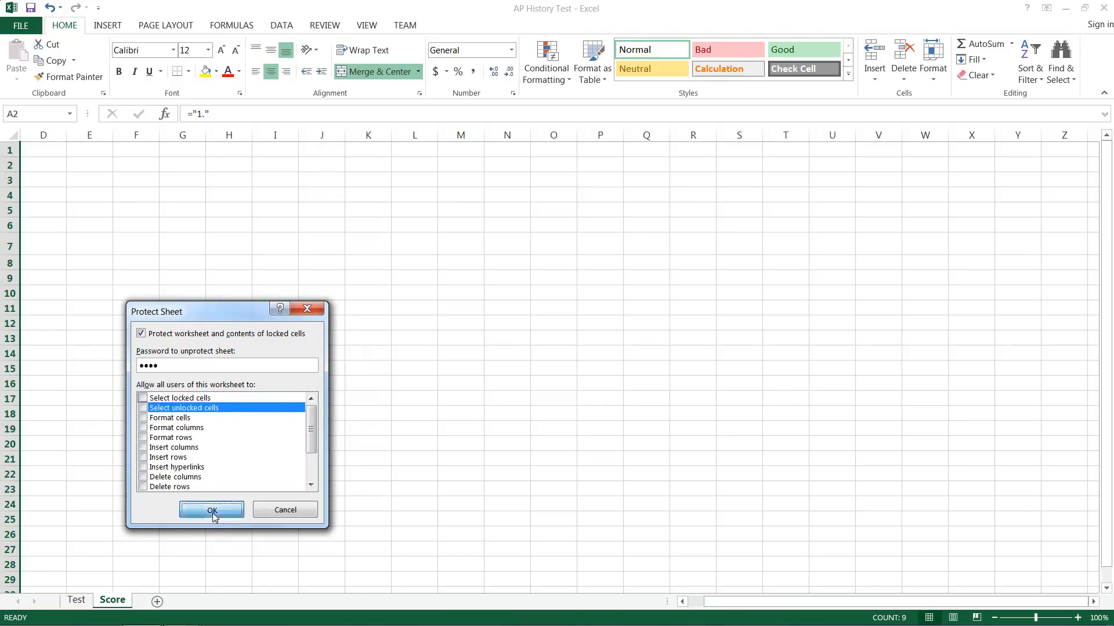
pyautogui.write('1234')
pyautogui.click(169, 556)
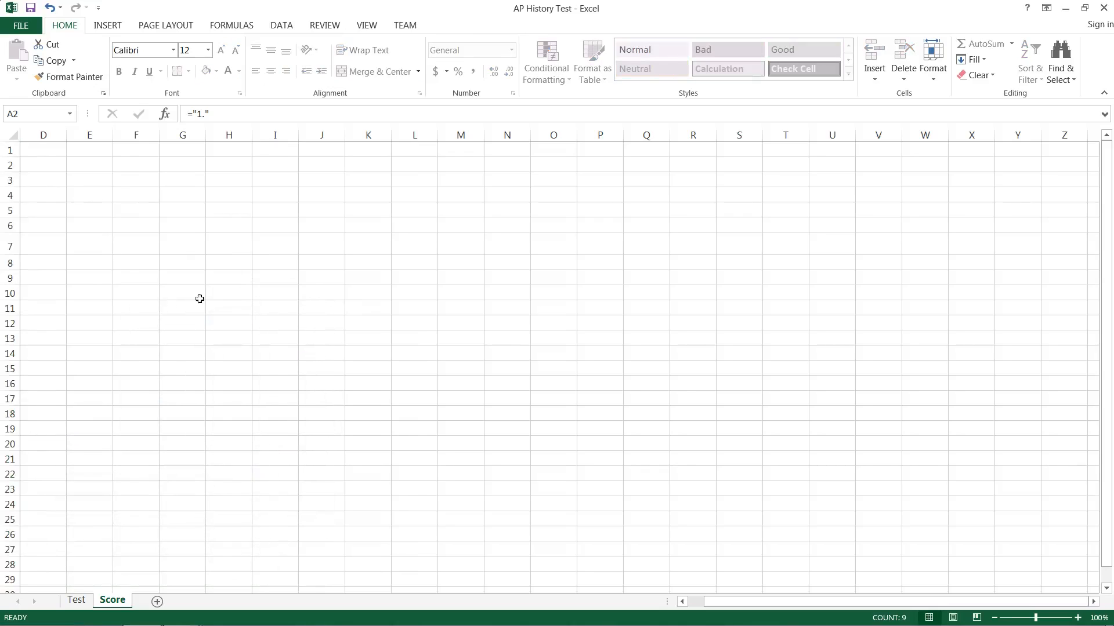
pyautogui.rightClick(90, 136)
pyautogui.click(249, 253)
pyautogui.rightClick(99, 600)
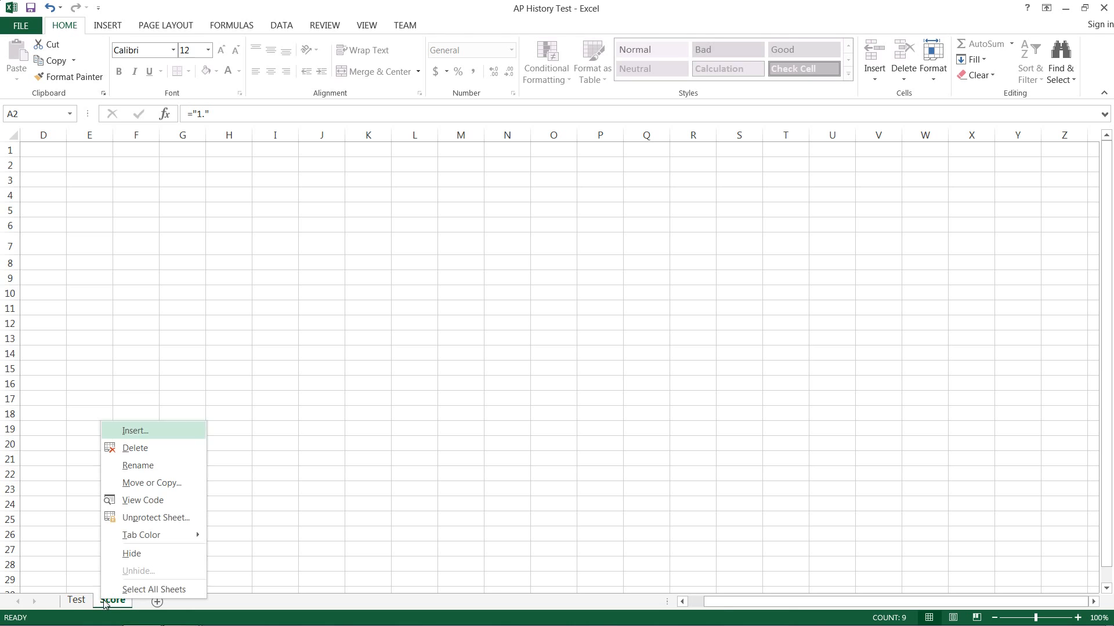
pyautogui.click(132, 555)
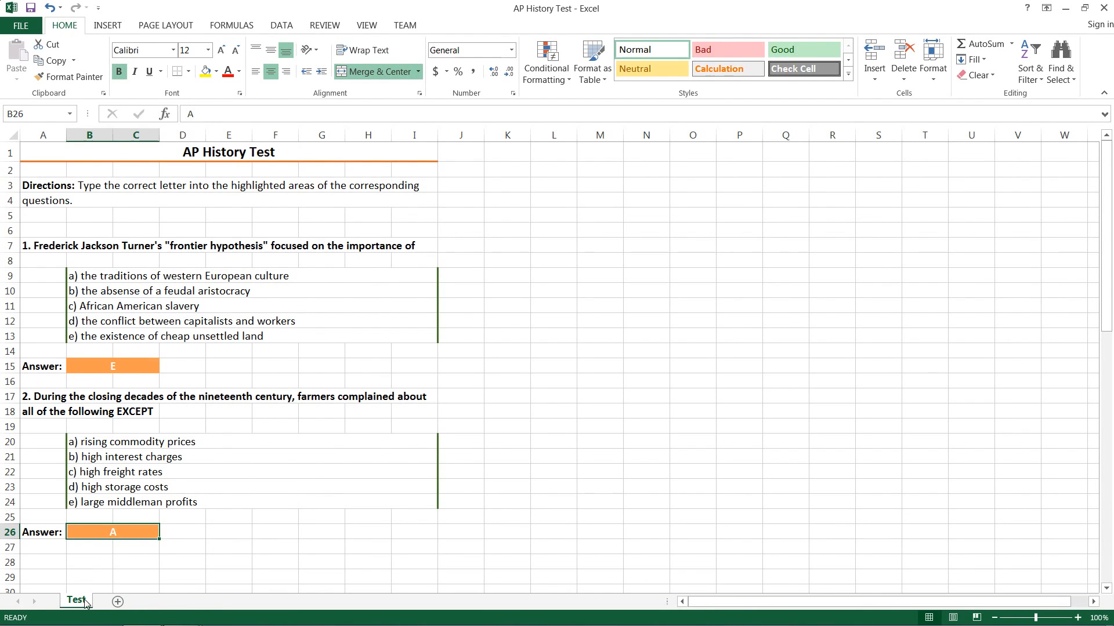
pyautogui.rightClick(86, 602)
pyautogui.click(121, 571)
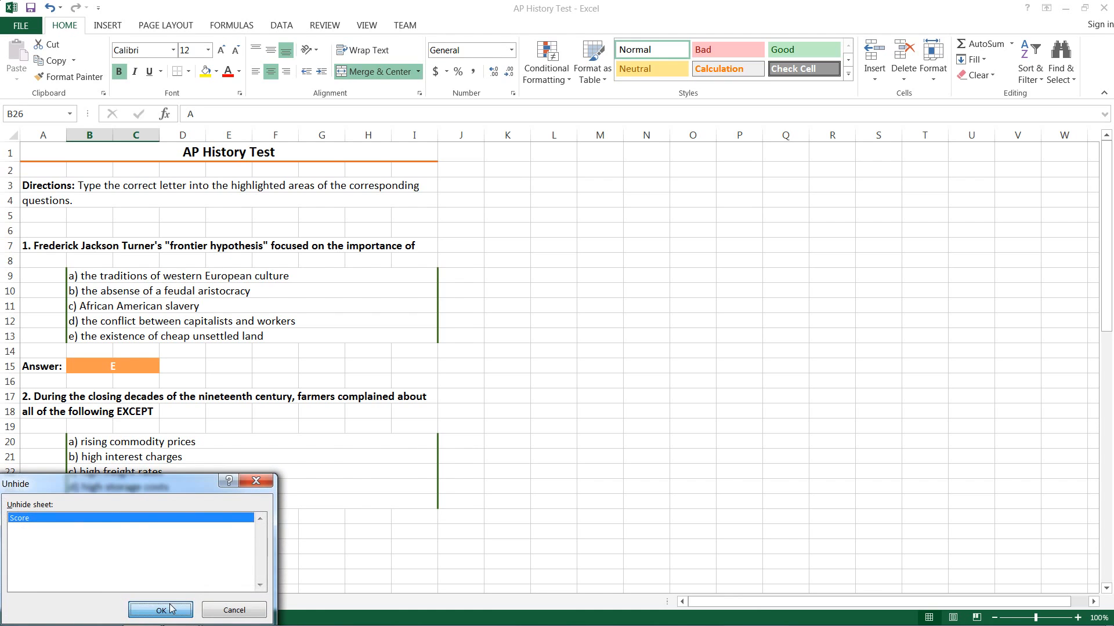
pyautogui.click(149, 608)
pyautogui.rightClick(123, 604)
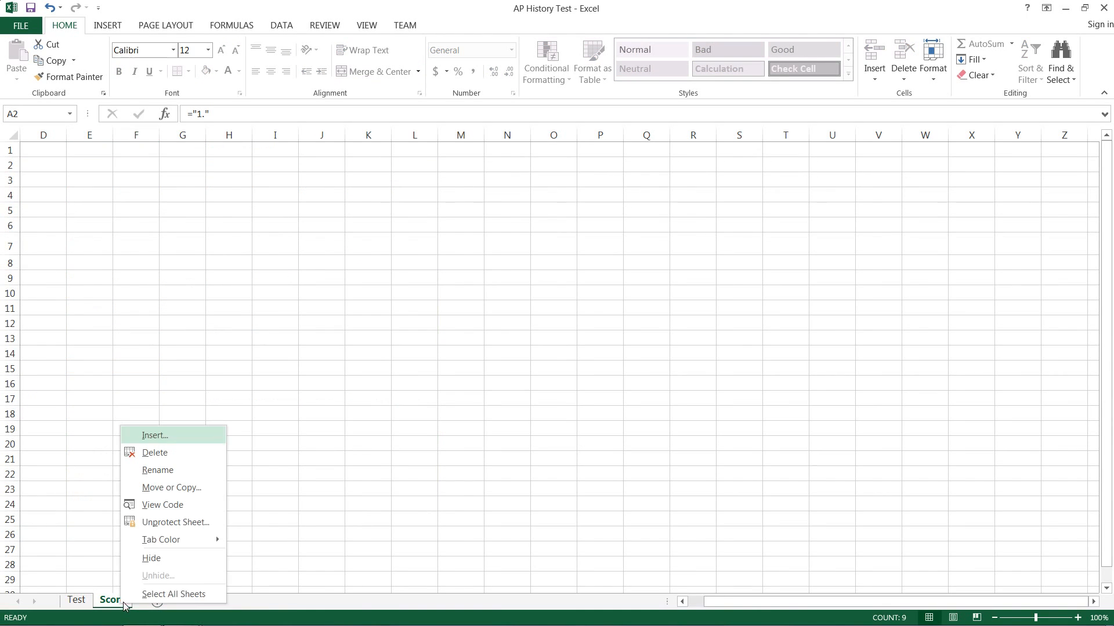
# - Unprotect the Score sheet by entering its password
pyautogui.click(176, 522)
pyautogui.write('••••')
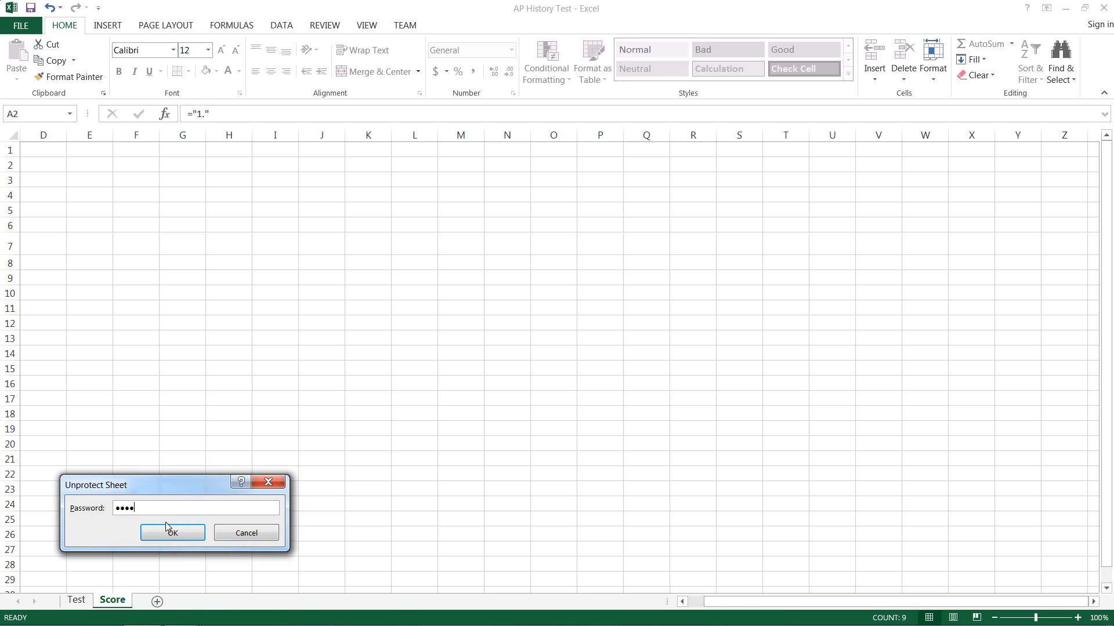
pyautogui.click(166, 530)
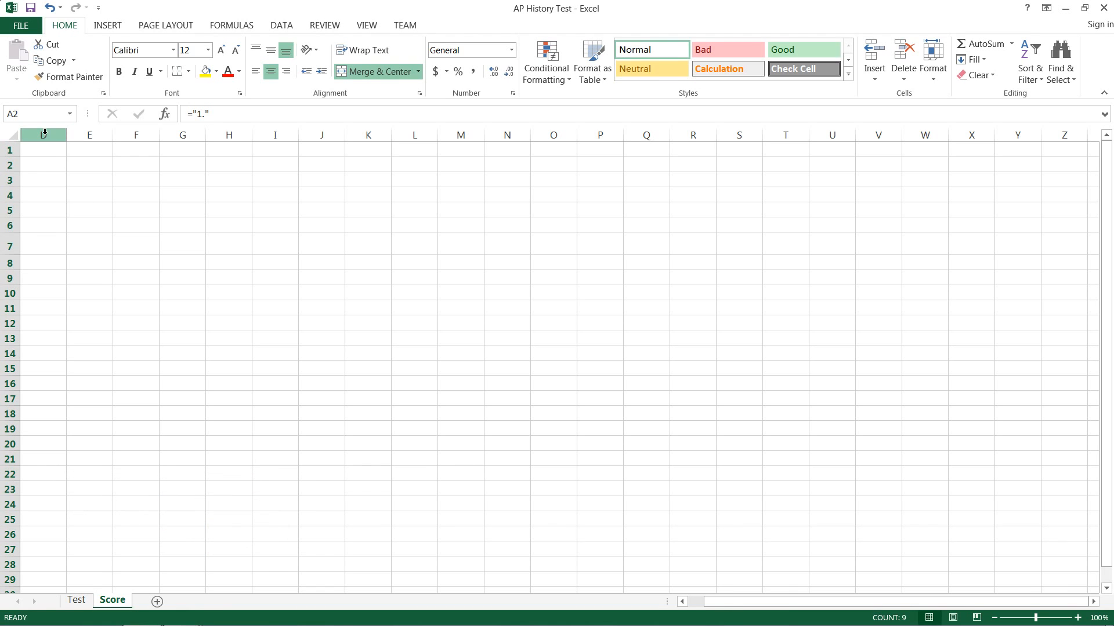
# - Unhide columns A–C and select B7 to check its 10 Pts formula
pyautogui.click(12, 135)
pyautogui.rightClick(46, 135)
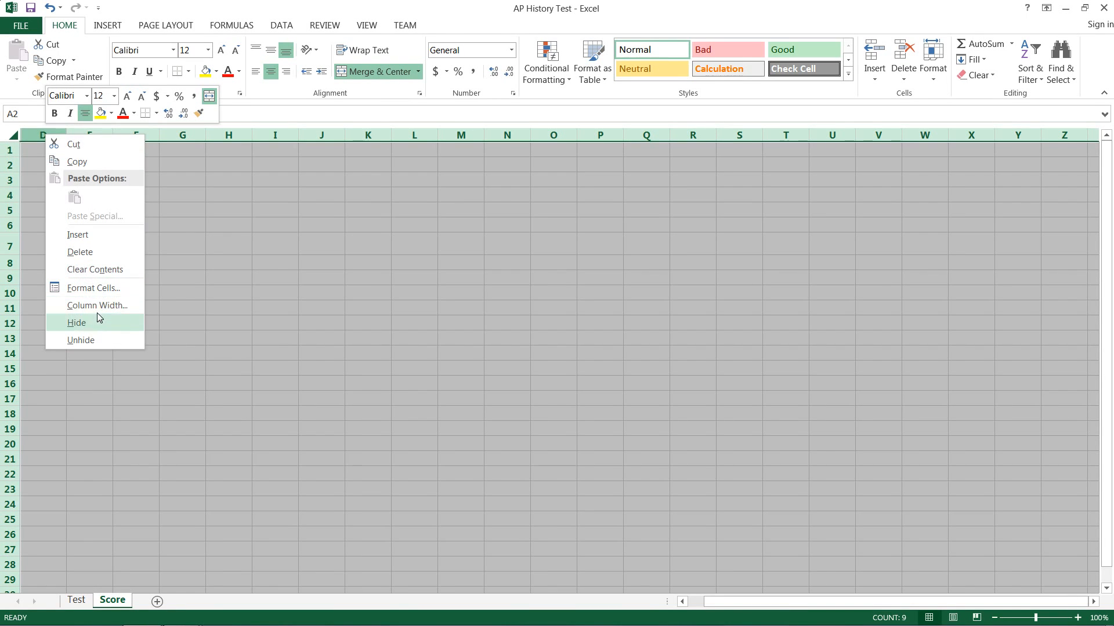
pyautogui.click(95, 340)
pyautogui.click(98, 259)
pyautogui.click(110, 241)
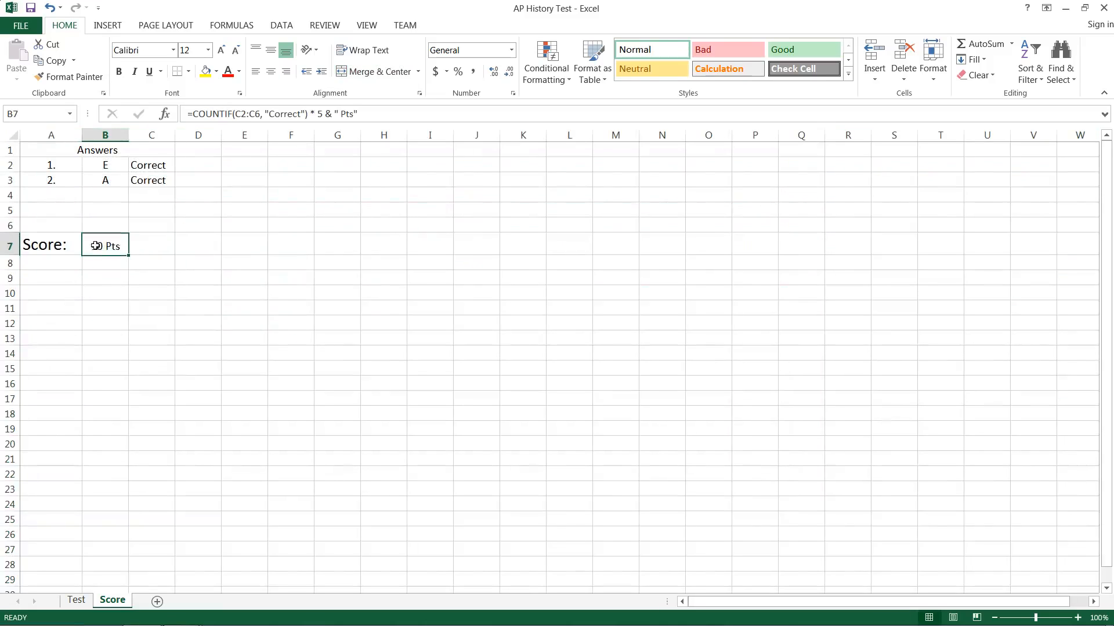